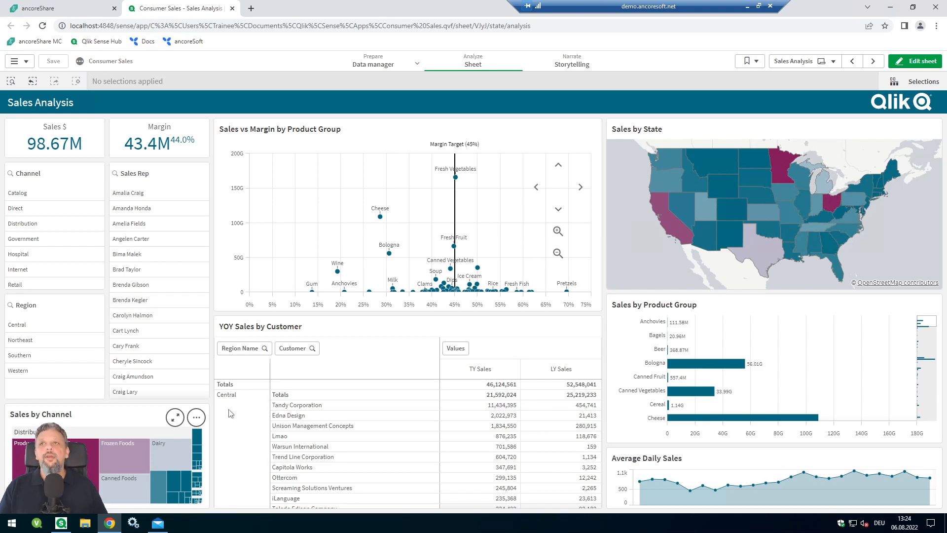
Step: Examine the Central and Western customer rows in the YOY Sales by Customer table
left_click(272, 426)
left_click(352, 427)
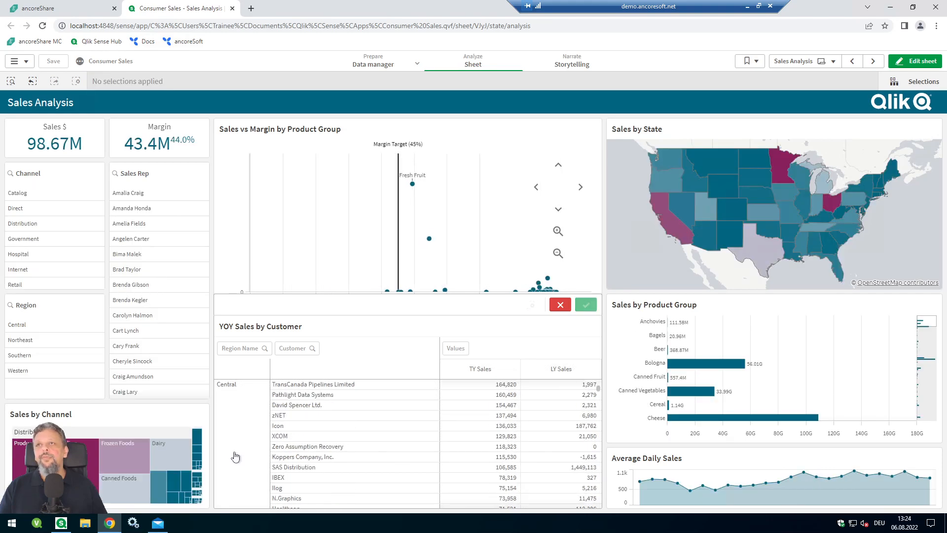
scroll(241, 451, "down", 10)
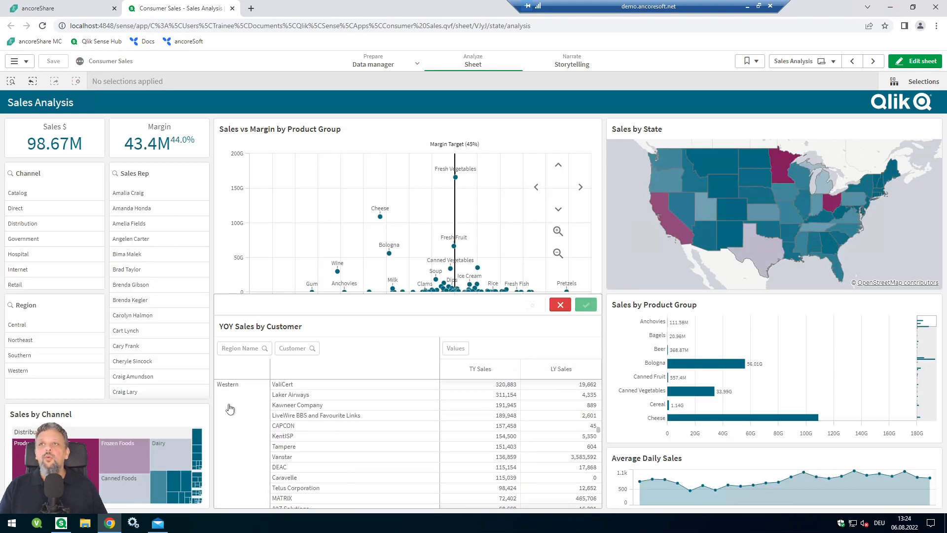
scroll(239, 471, "down", 5)
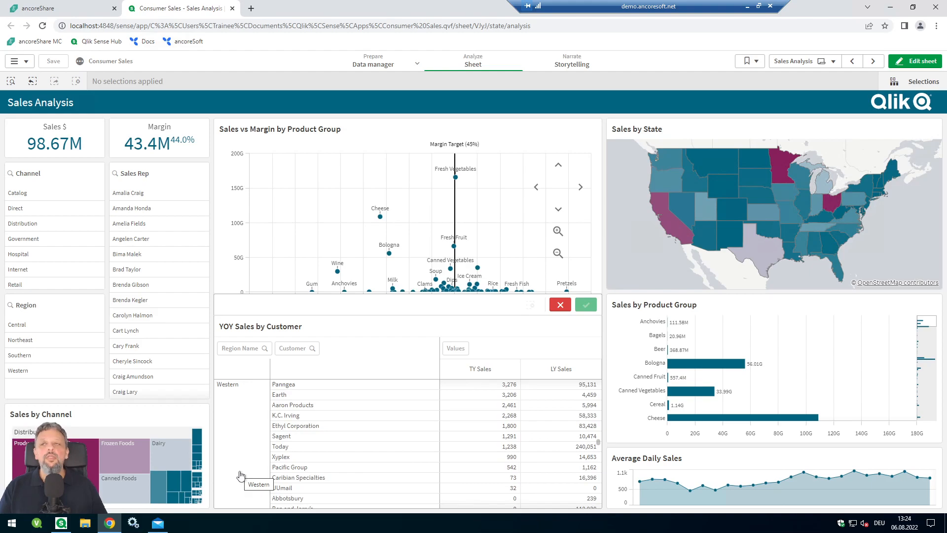
scroll(244, 469, "up", 15)
scroll(247, 466, "up", 3)
Step: Switch to the ancoreShare Management Console and check the department detail of both recipients
left_click(33, 6)
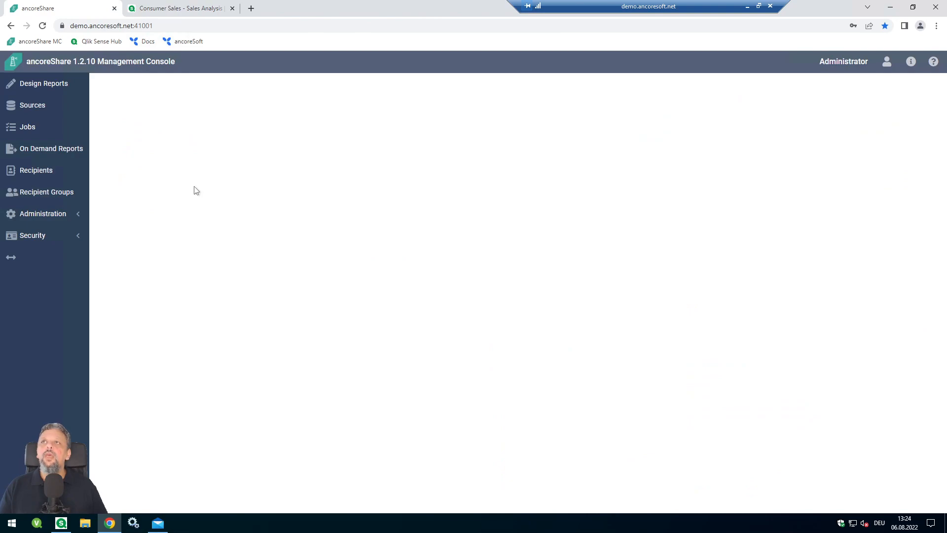
left_click(36, 176)
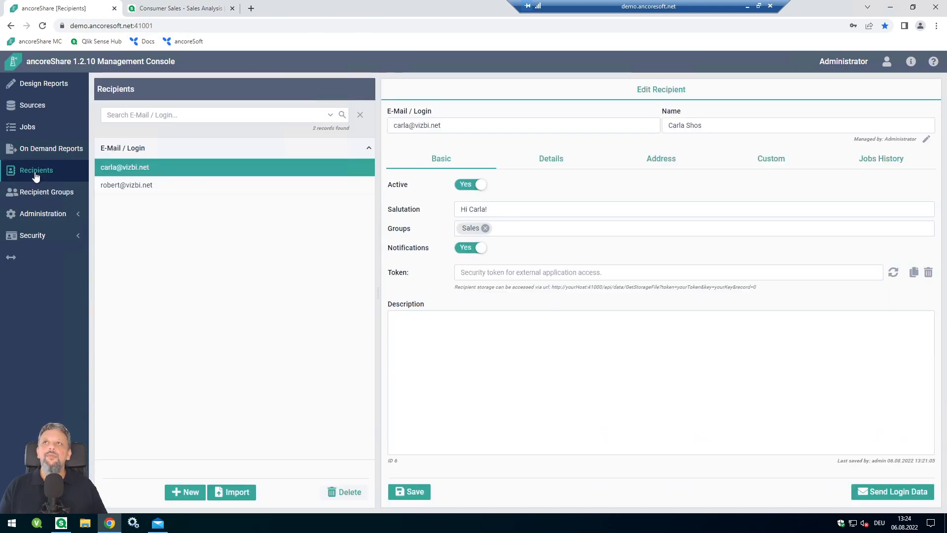
left_click(546, 162)
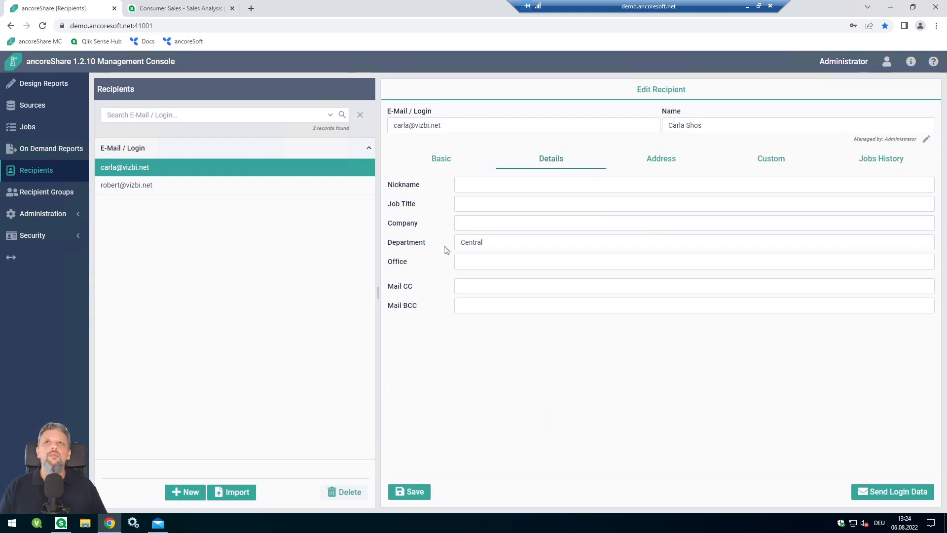
left_click(197, 188)
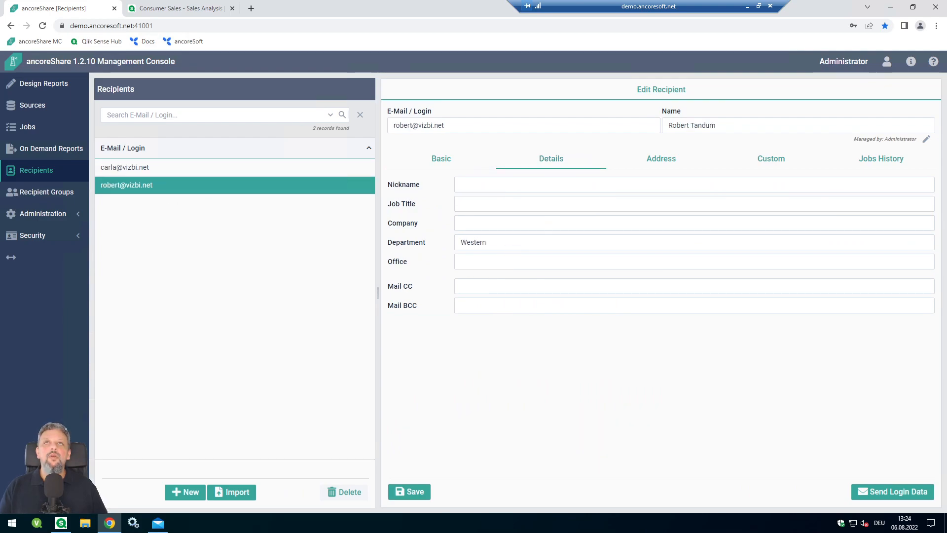
left_click(670, 158)
left_click(774, 167)
left_click(536, 161)
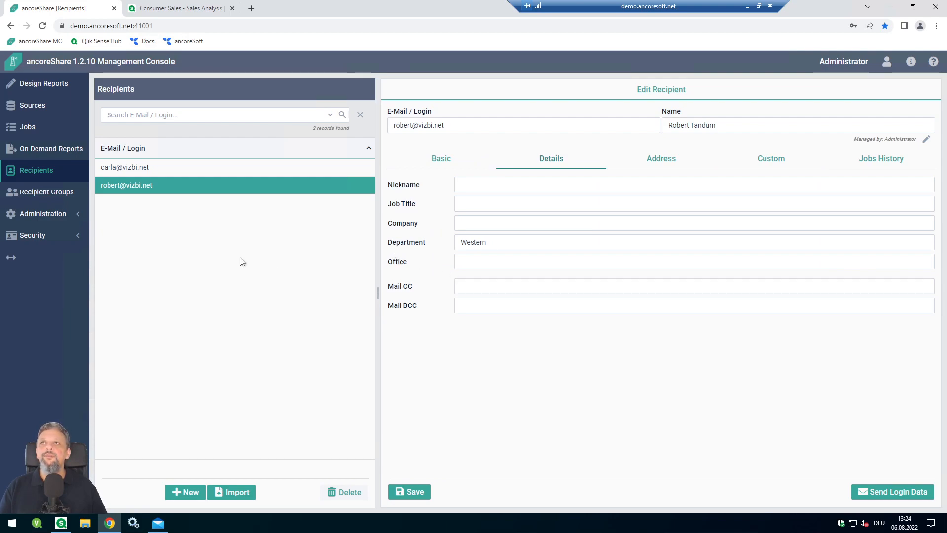
Step: Open the Sales Report in the report designer and inspect its chart and title elements
left_click(43, 87)
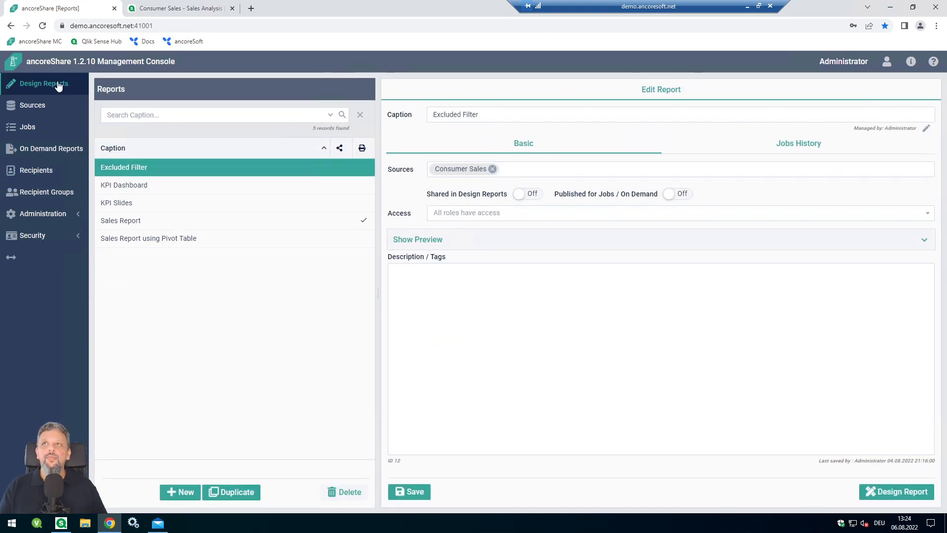
left_click(191, 221)
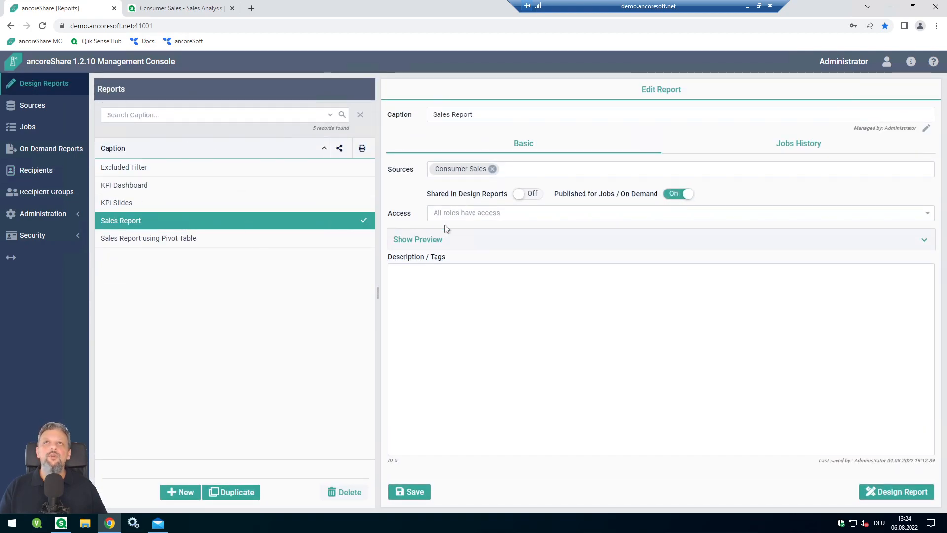
left_click(446, 240)
left_click(894, 491)
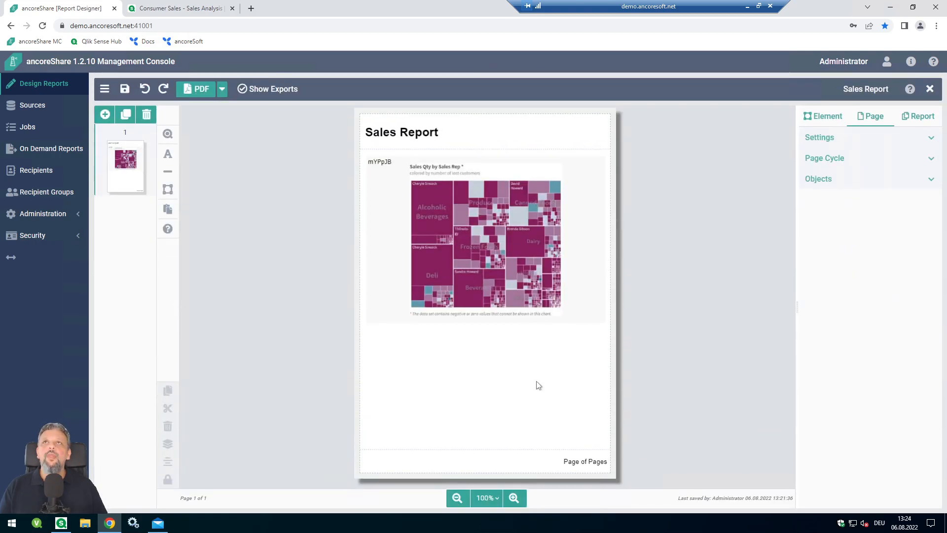
left_click(542, 320)
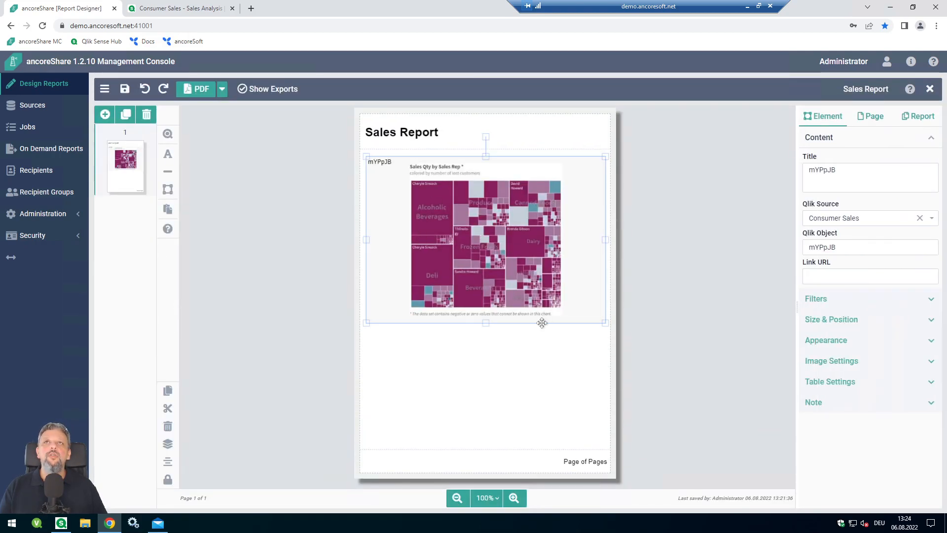
left_click(400, 129)
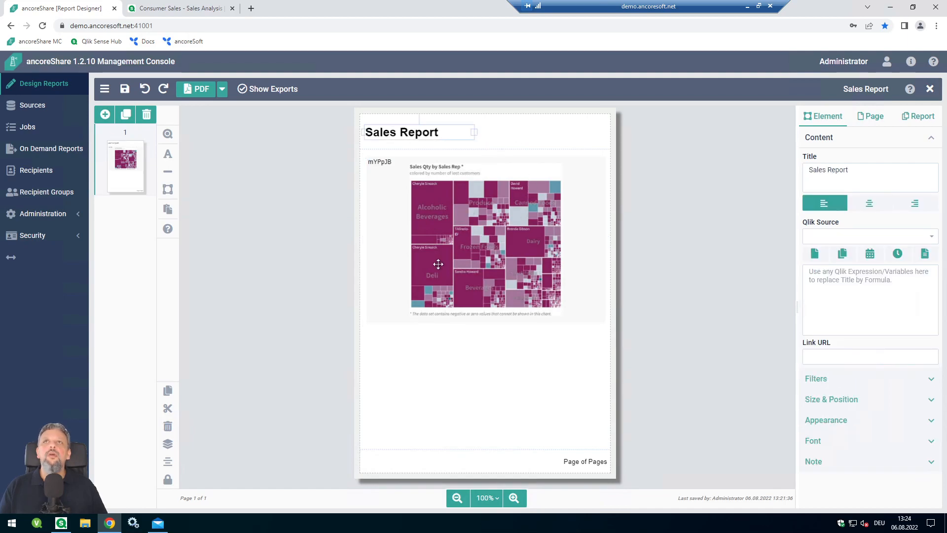
left_click(448, 378)
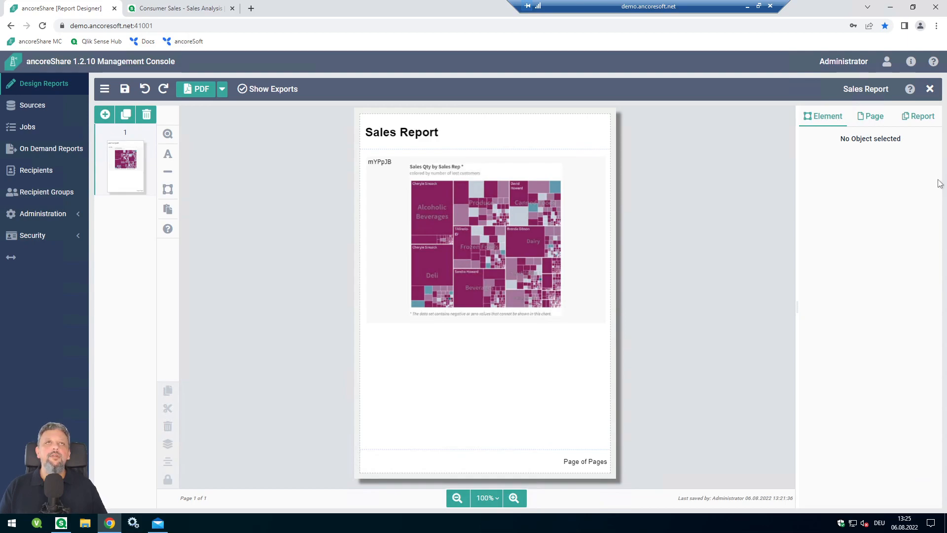
Step: Add a report-level source filter for Consumer Sales on the Region Name field
left_click(923, 116)
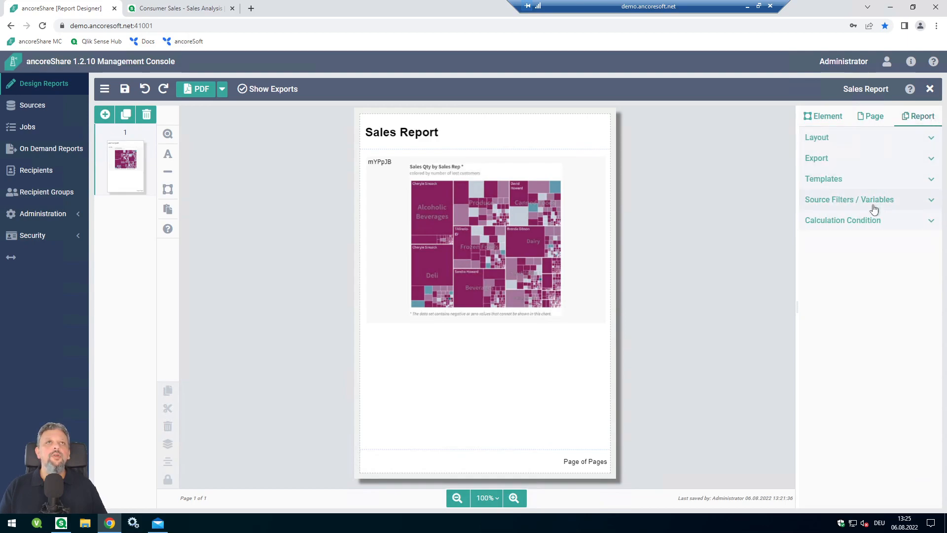
left_click(896, 209)
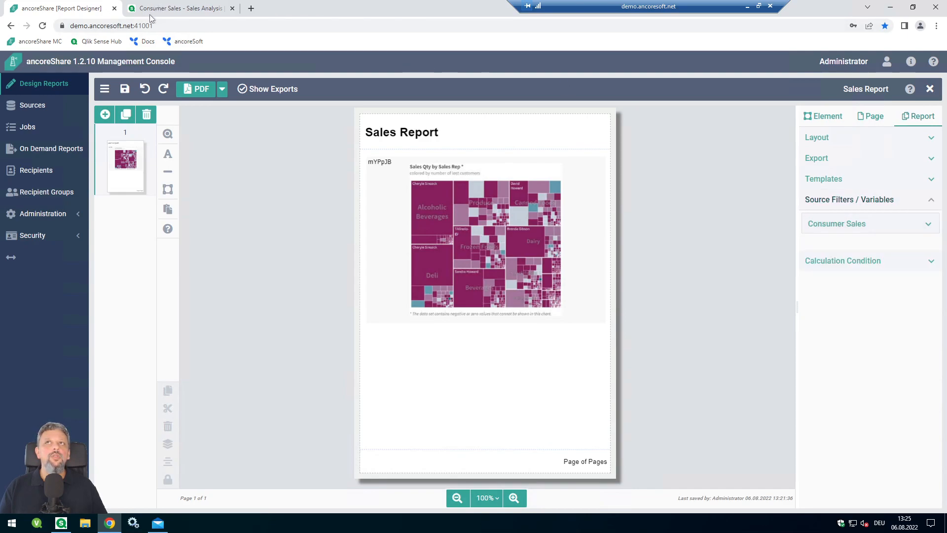
left_click(875, 234)
left_click(857, 244)
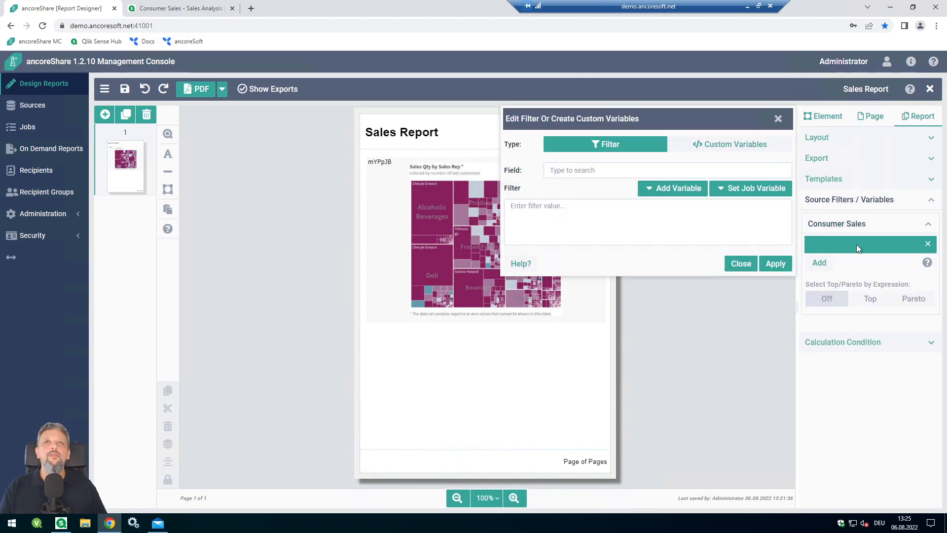
left_click(573, 171)
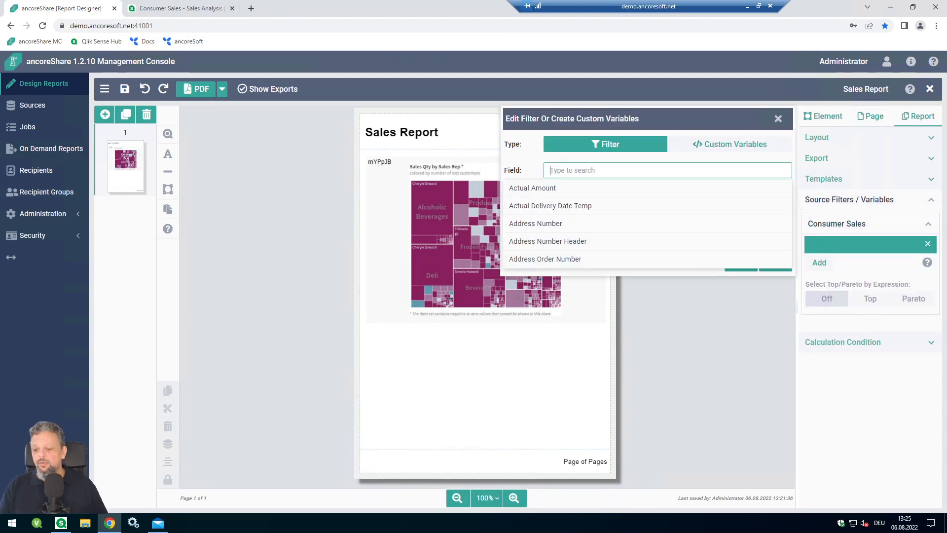
type("Region")
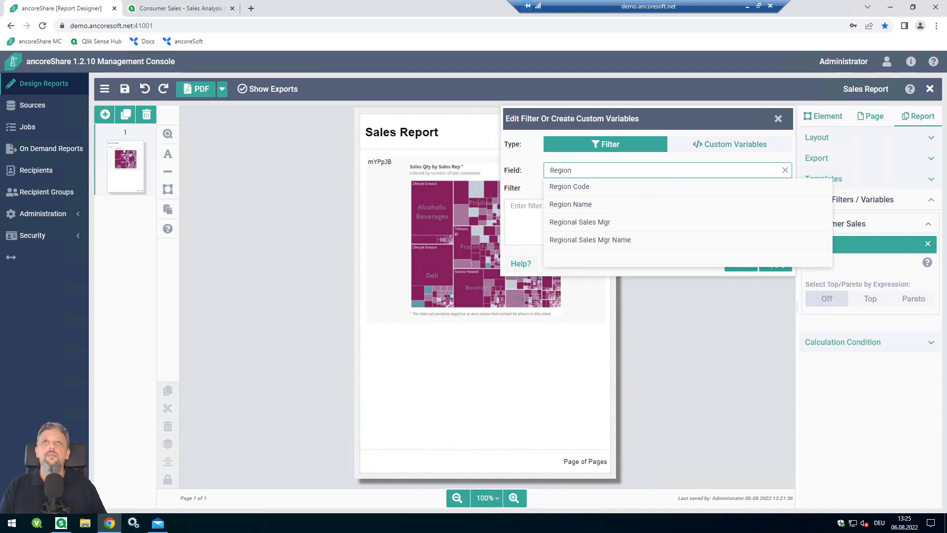
left_click(567, 204)
left_click(568, 213)
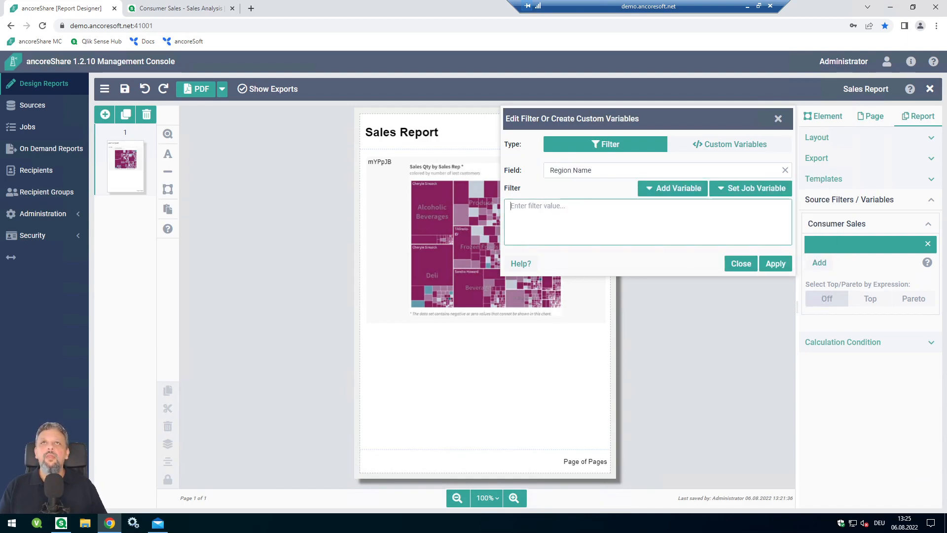
type("Western")
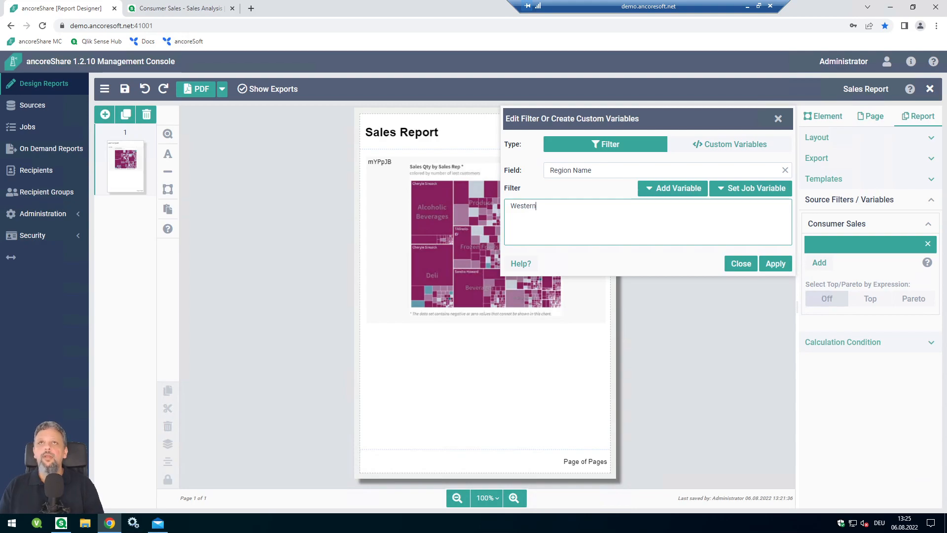
key("ctrl+a")
key("BackSpace")
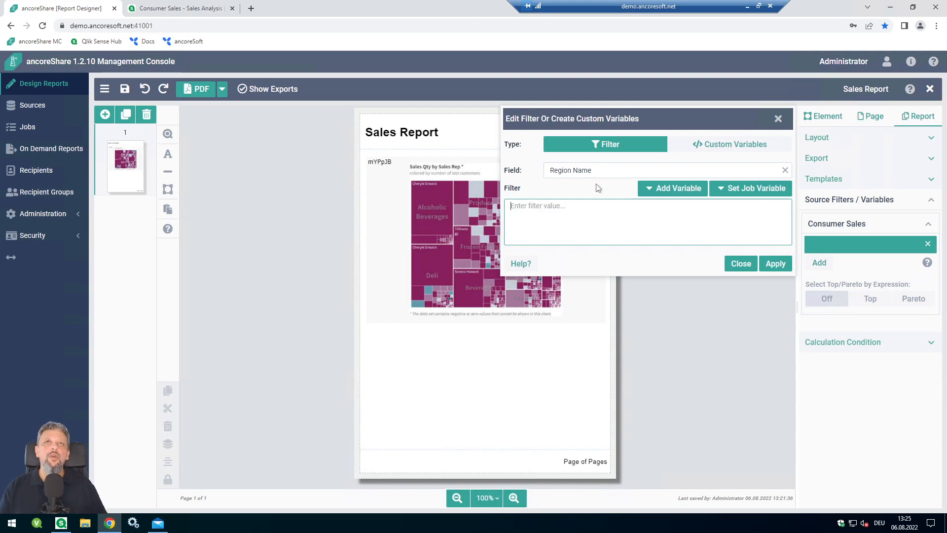
Step: Set the Region Name filter's value to the Job Recipient Department variable and apply the filter
left_click(753, 195)
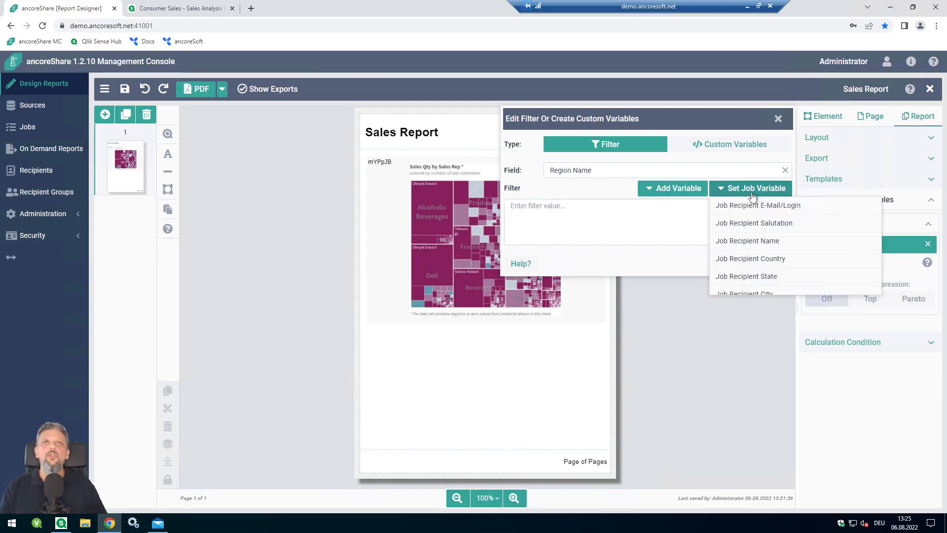
scroll(775, 243, "down", 3)
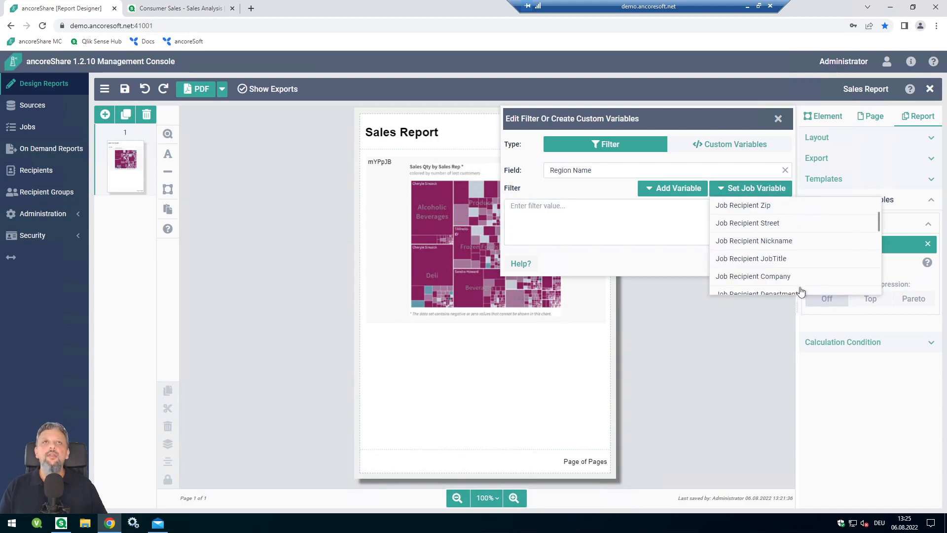
scroll(805, 254, "down", 1)
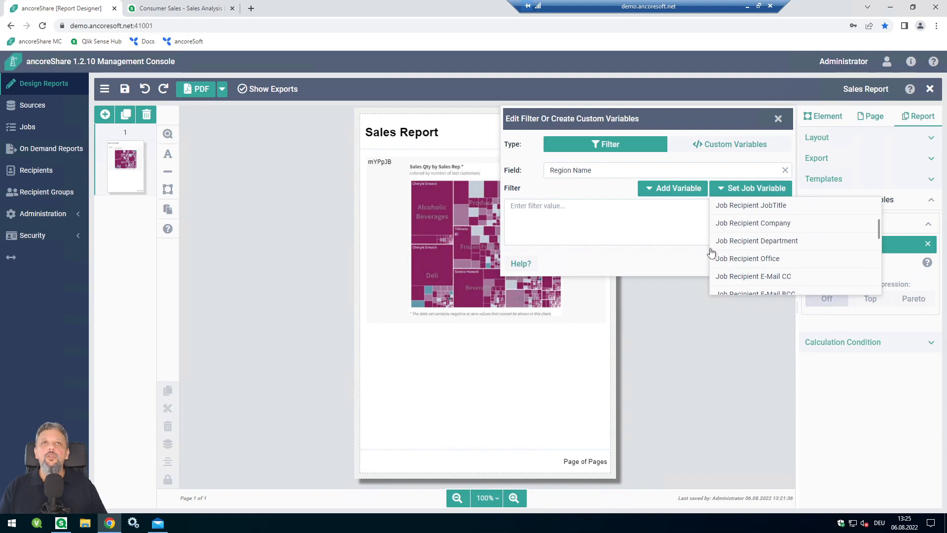
left_click(782, 242)
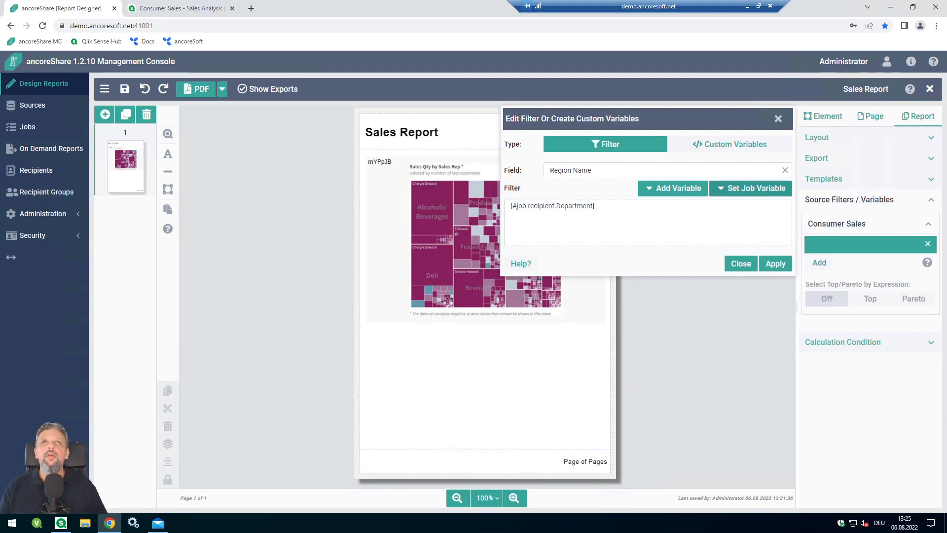
left_click(776, 263)
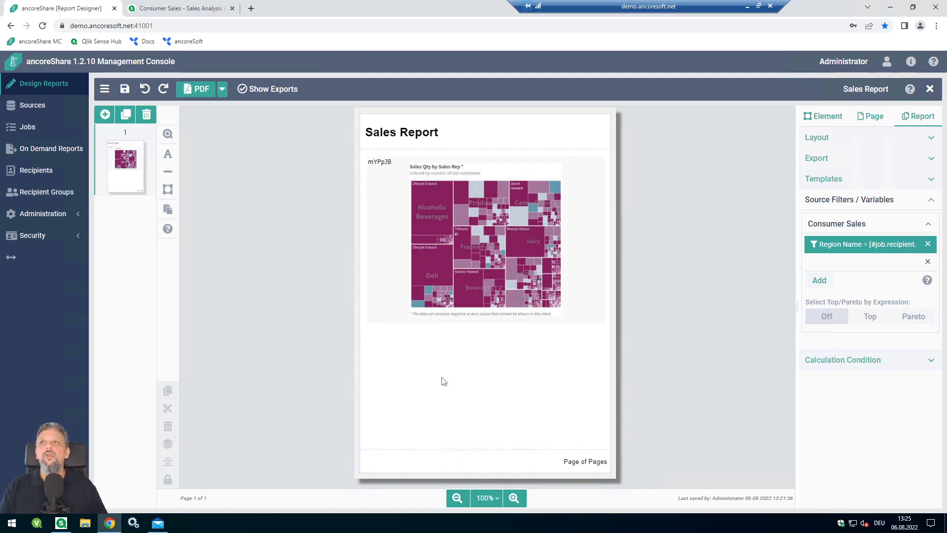
Step: Add a text element titled Region to the page header opposite the report title, right-align it and widen it towards the margin
left_click_drag(168, 154, 558, 133)
triple_click(826, 170)
type("Region")
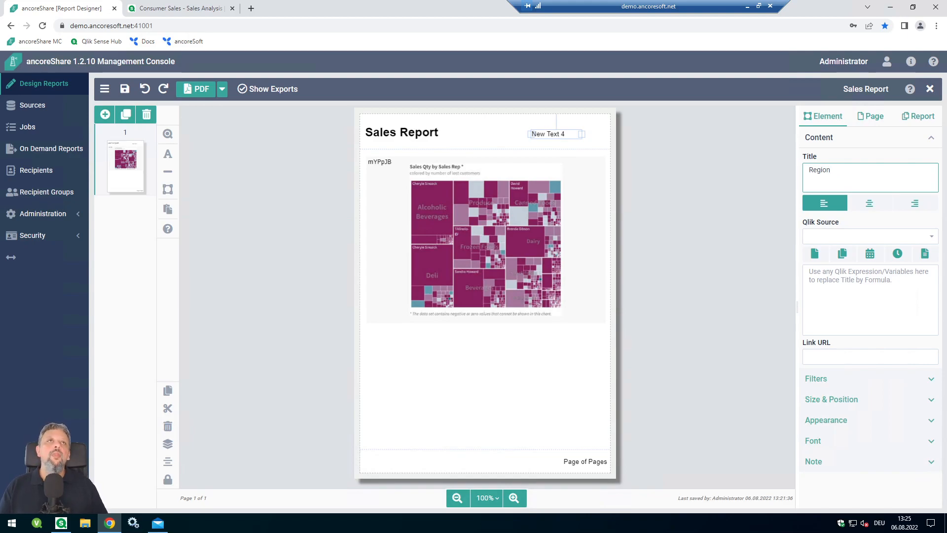
left_click(893, 203)
mouse_move(585, 136)
left_mouse_down()
mouse_move(610, 136)
mouse_move(583, 131)
left_mouse_up()
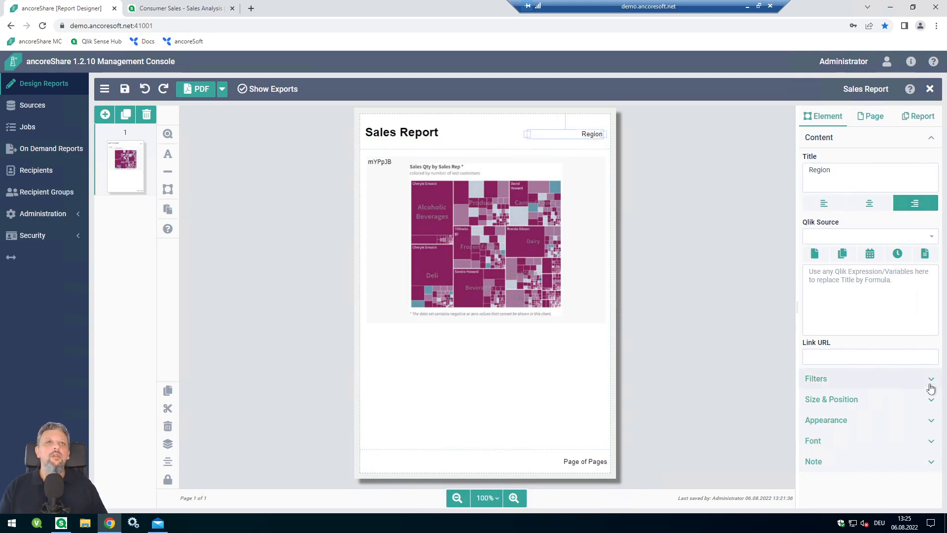
Step: Format the Region text as bold at 25 pt and adjust its placement in the header
left_click(861, 443)
left_click(932, 261)
left_click(932, 262)
left_click(932, 262)
left_click(867, 297)
left_click_drag(575, 135, 577, 135)
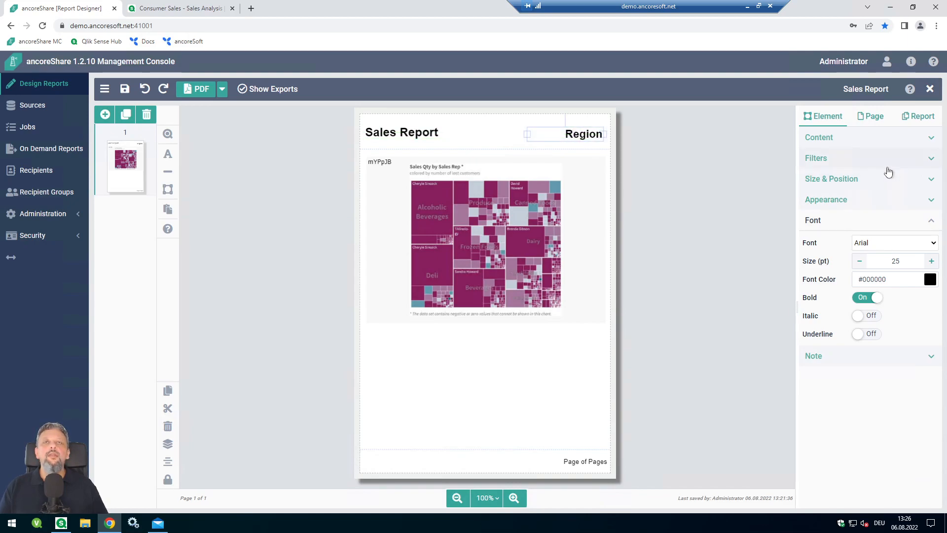
Step: Link the Region text to the Consumer Sales source with the expression =[Region Name]
left_click(859, 141)
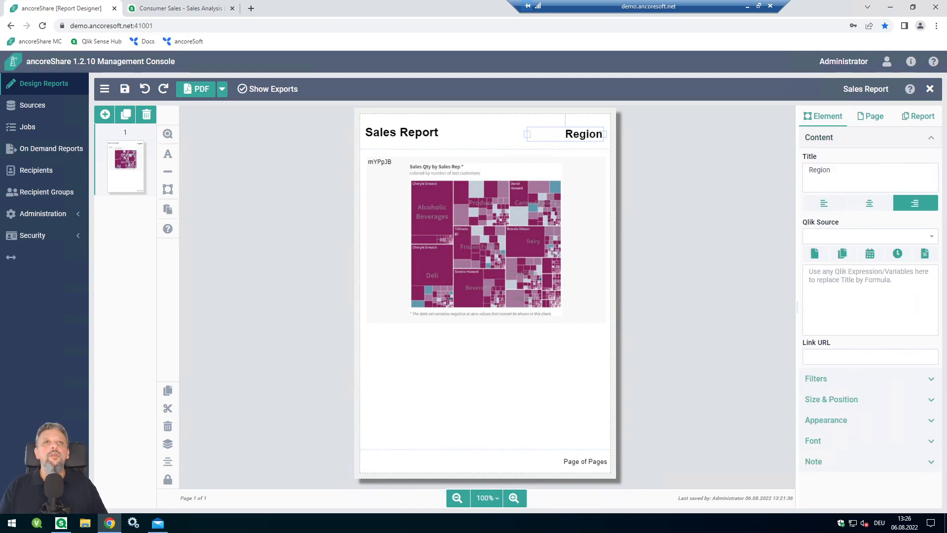
left_click(866, 236)
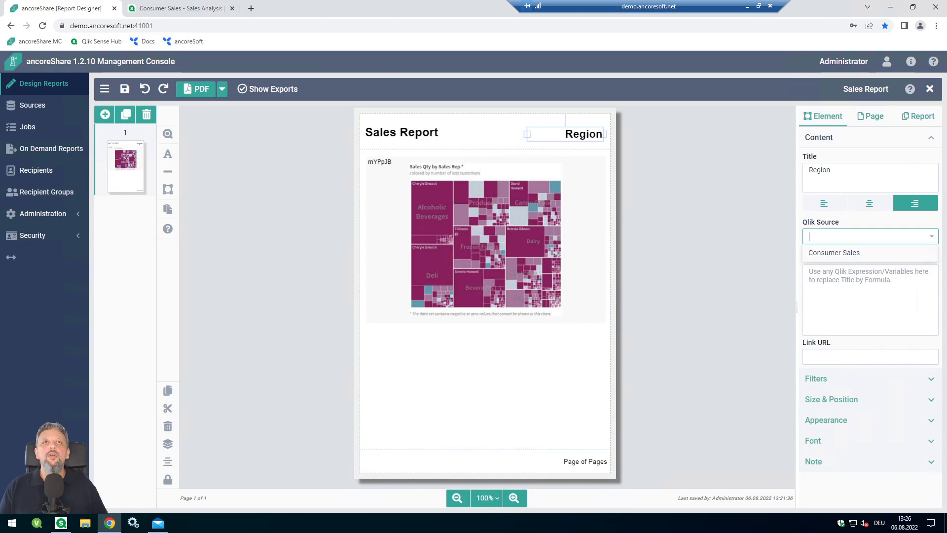
left_click(821, 257)
left_click(828, 291)
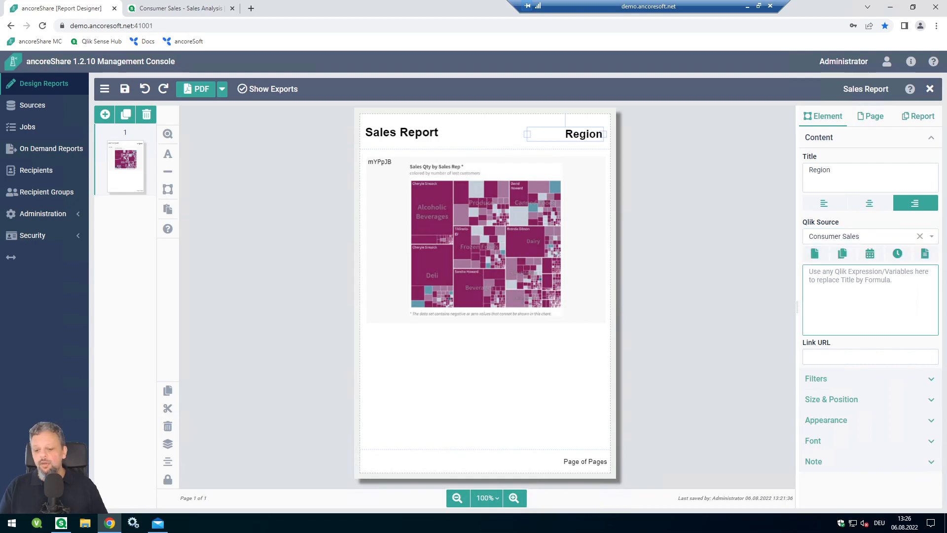
type("=")
type("[Reg")
type("ion Nam")
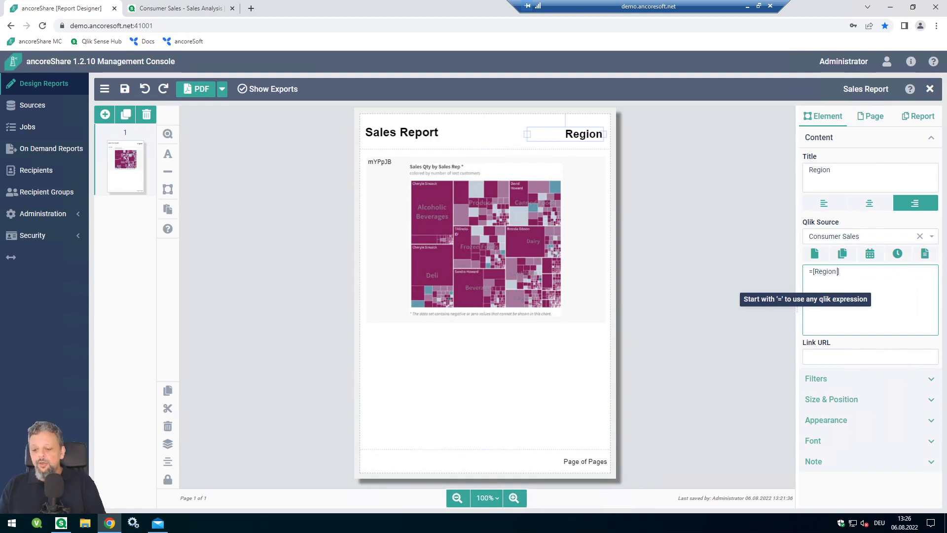
type("e")
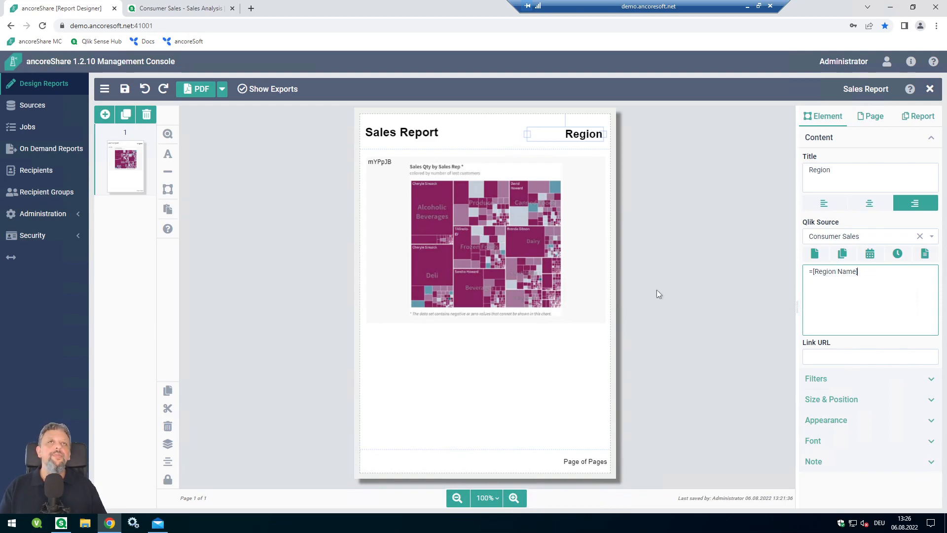
Step: Save the Sales Report and review the source filter set for Consumer Sales
left_click(129, 92)
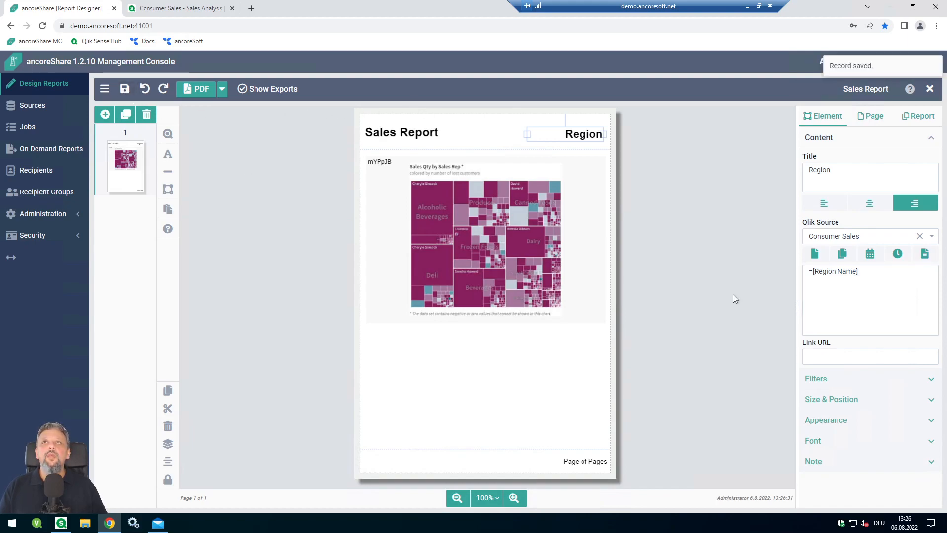
left_click(860, 272)
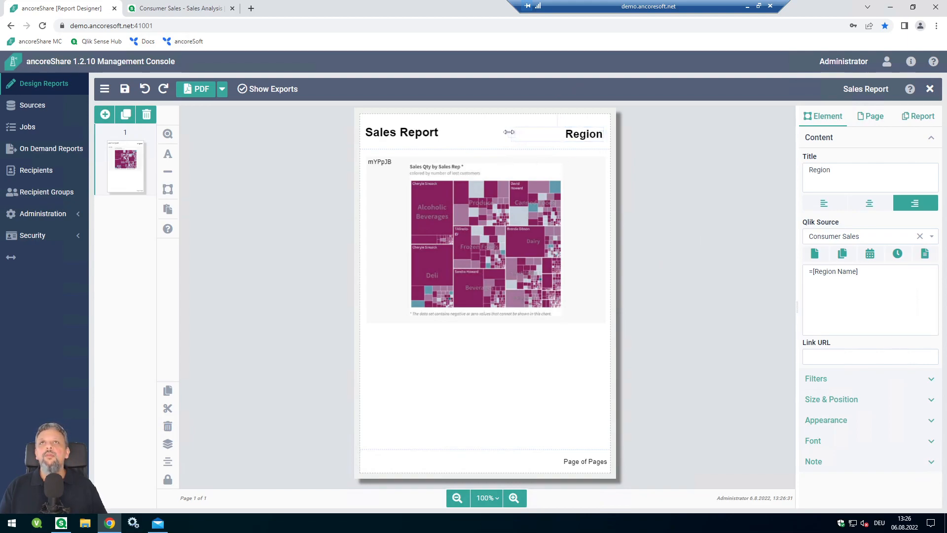
left_click(391, 128)
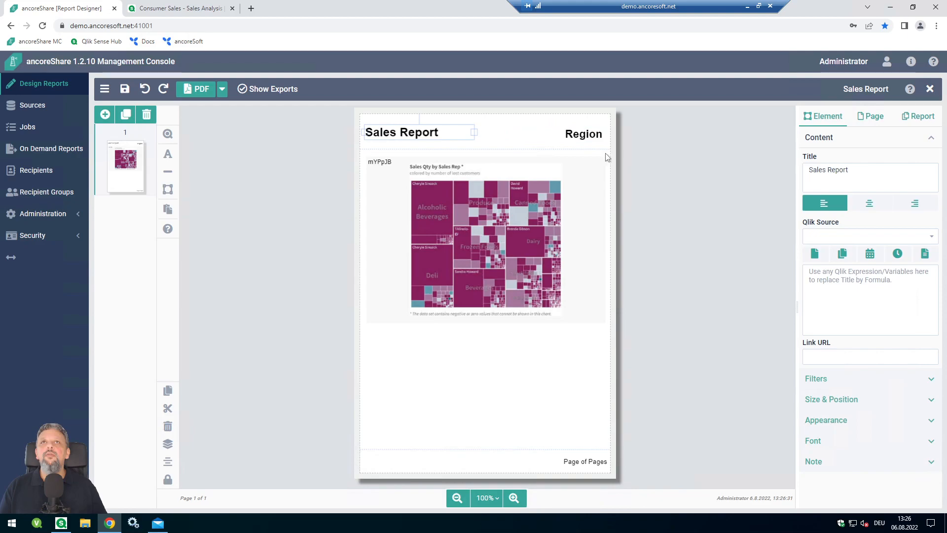
left_click(125, 90)
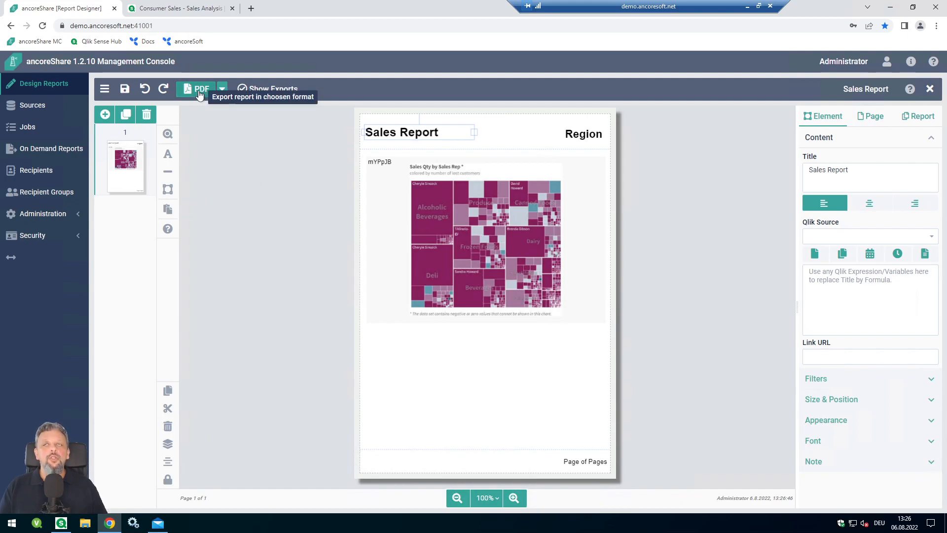
left_click(920, 117)
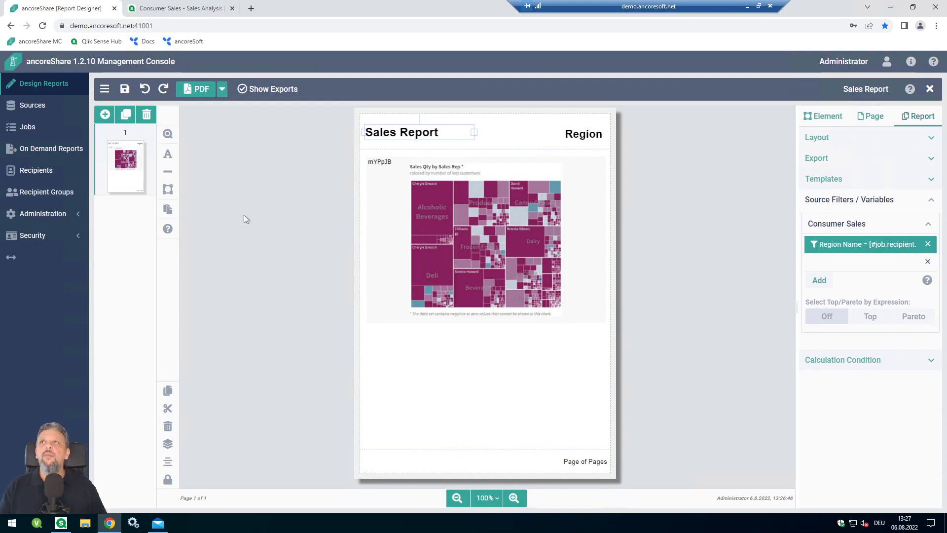
Step: Review the reports and recipient groups assigned to the Weekly Sales Report Job
left_click(30, 129)
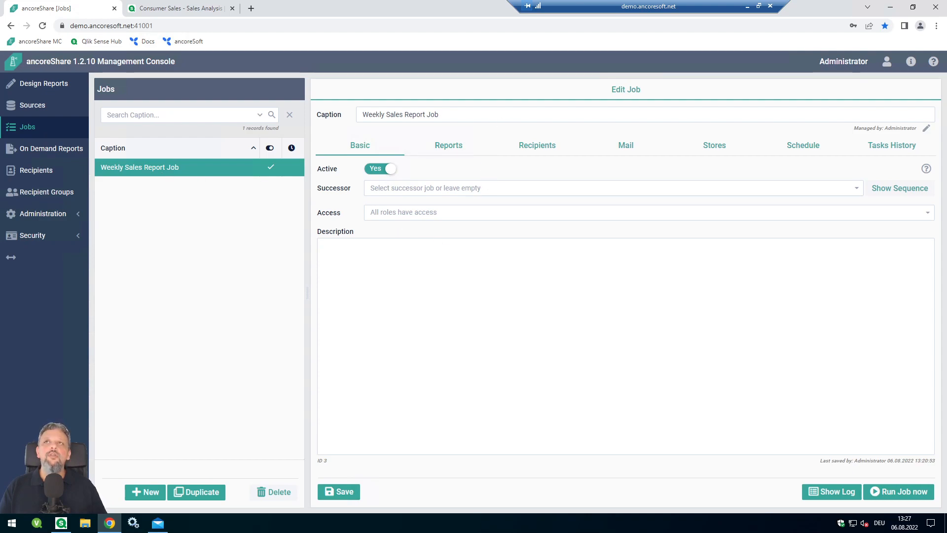
left_click(449, 148)
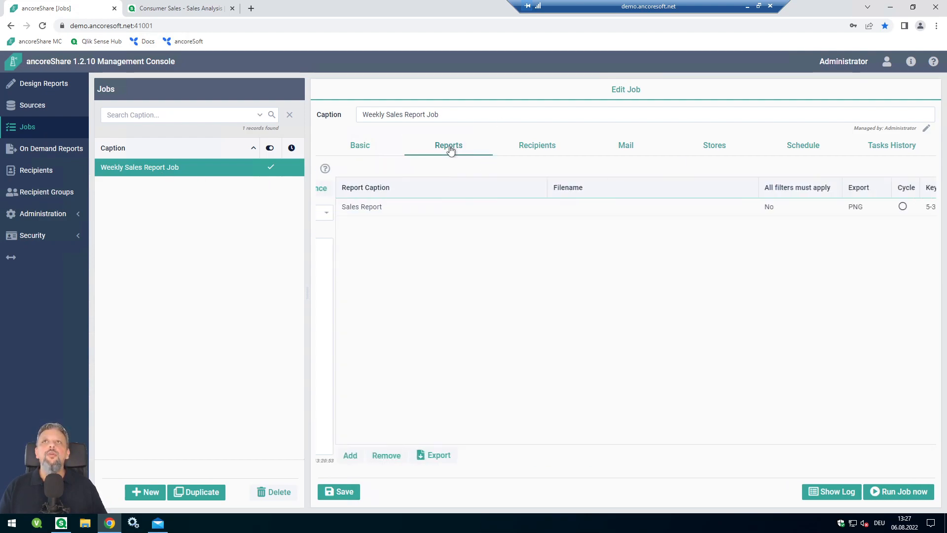
left_click(335, 211)
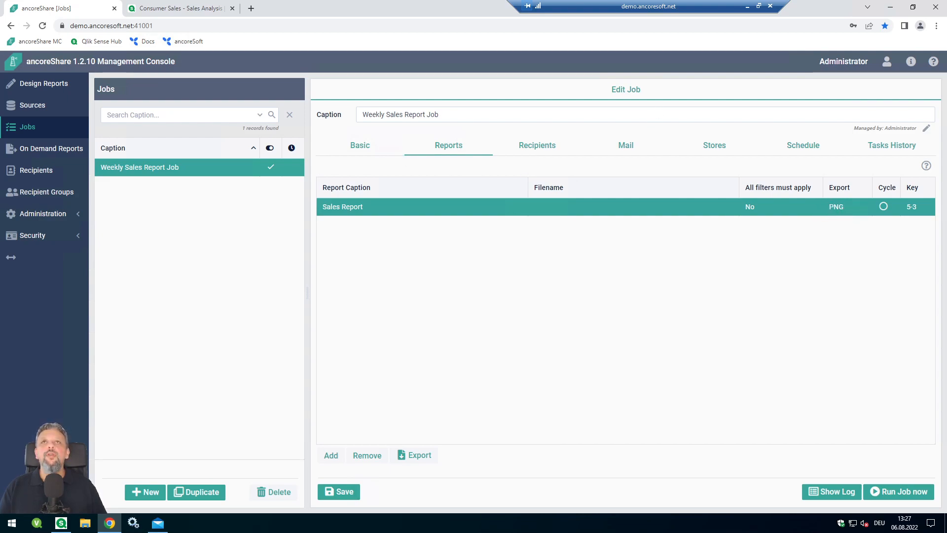
left_click(555, 147)
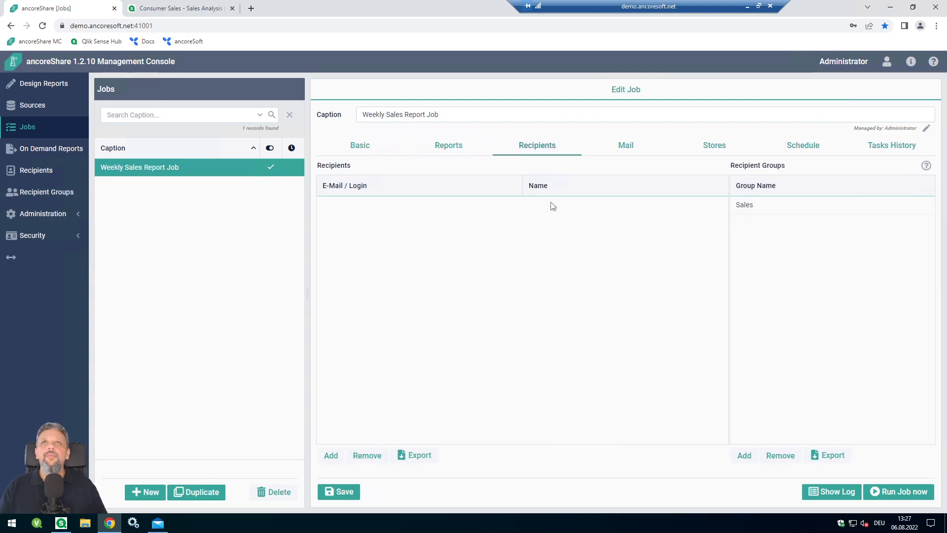
left_click(766, 212)
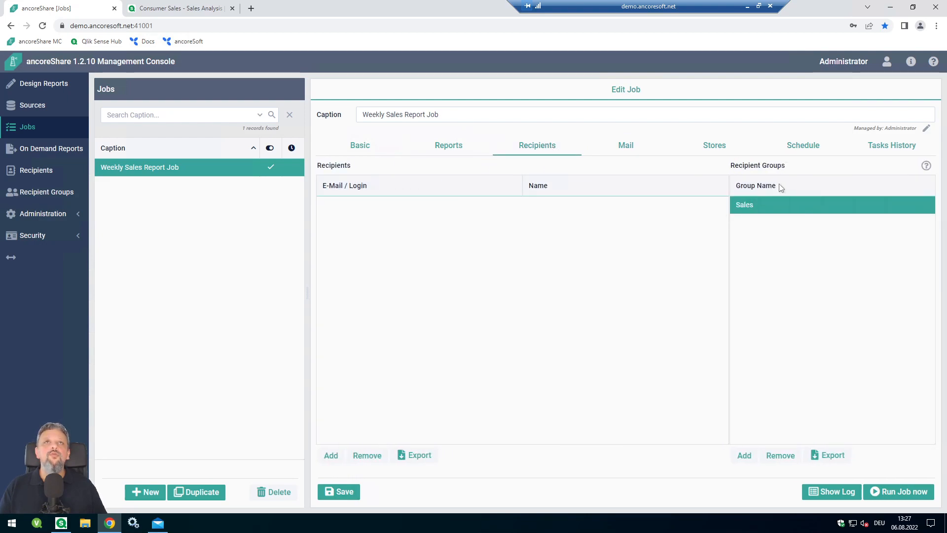
Step: Check the basic settings and group membership of both recipients
left_click(36, 169)
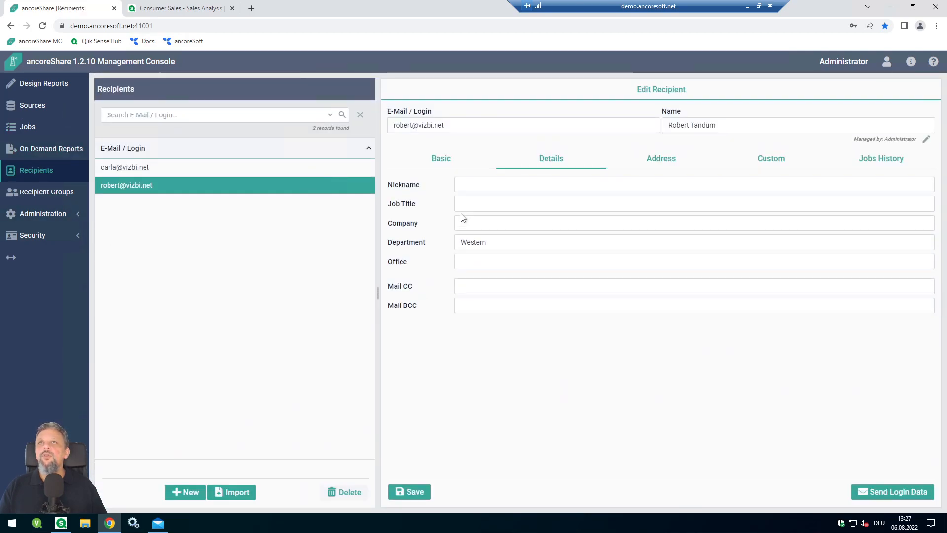
left_click(443, 162)
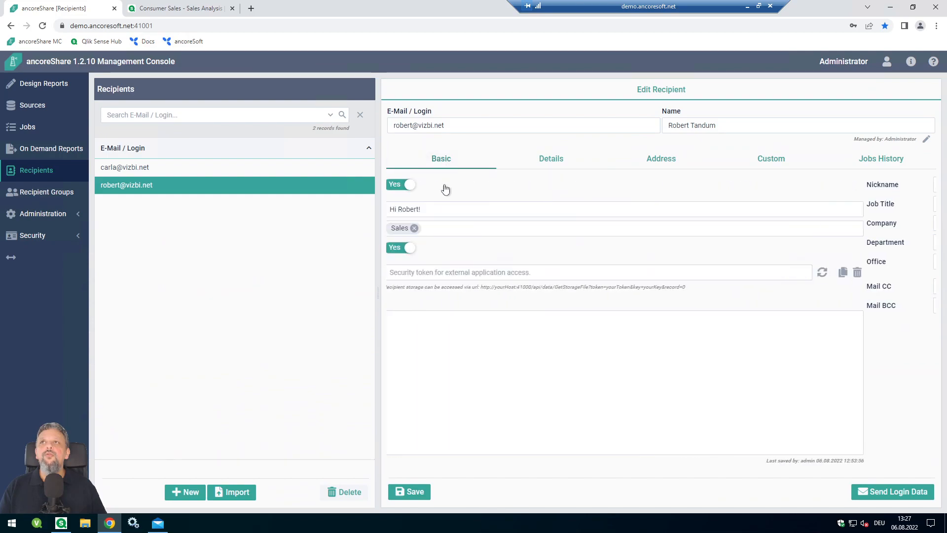
left_click(154, 168)
left_click(154, 184)
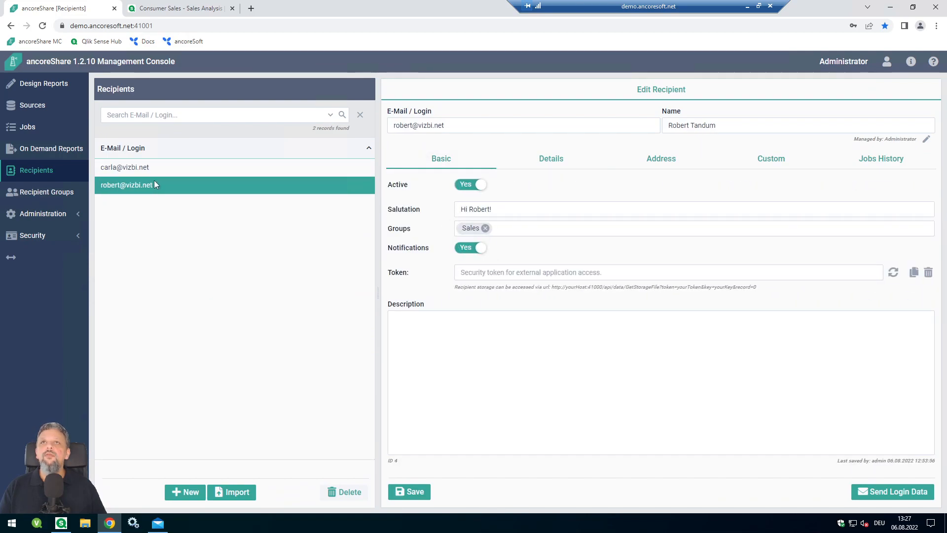
Step: Open the mail message of the Weekly Sales Report Job and add an empty line above the salutation variable
left_click(39, 129)
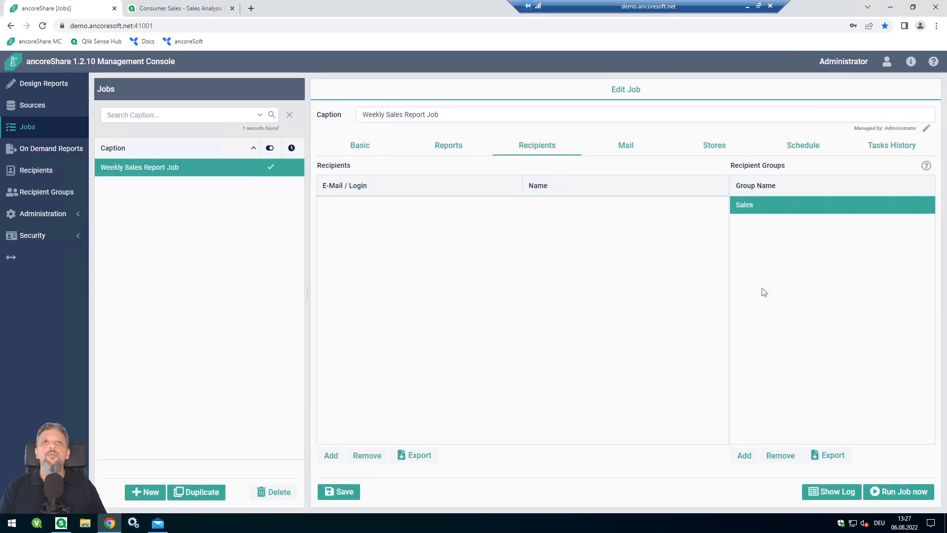
left_click(623, 155)
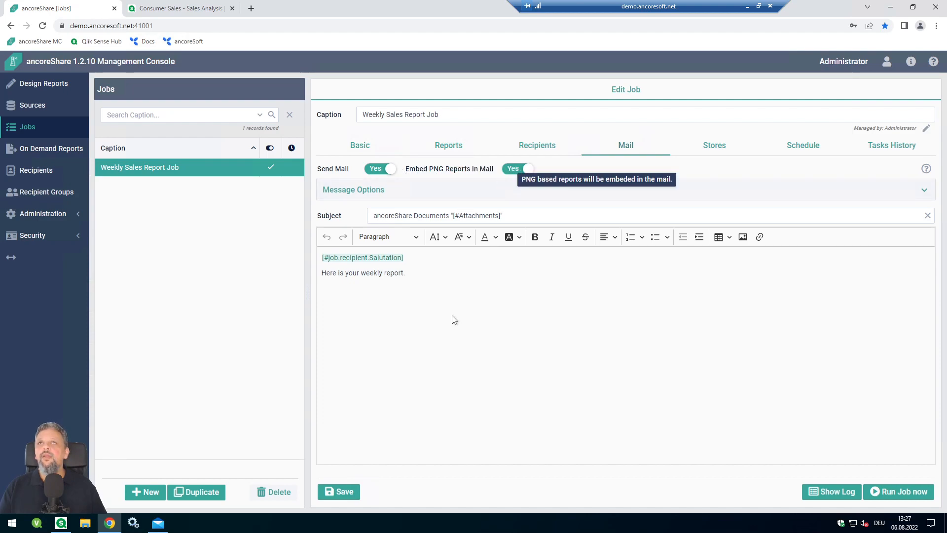
left_click(423, 261)
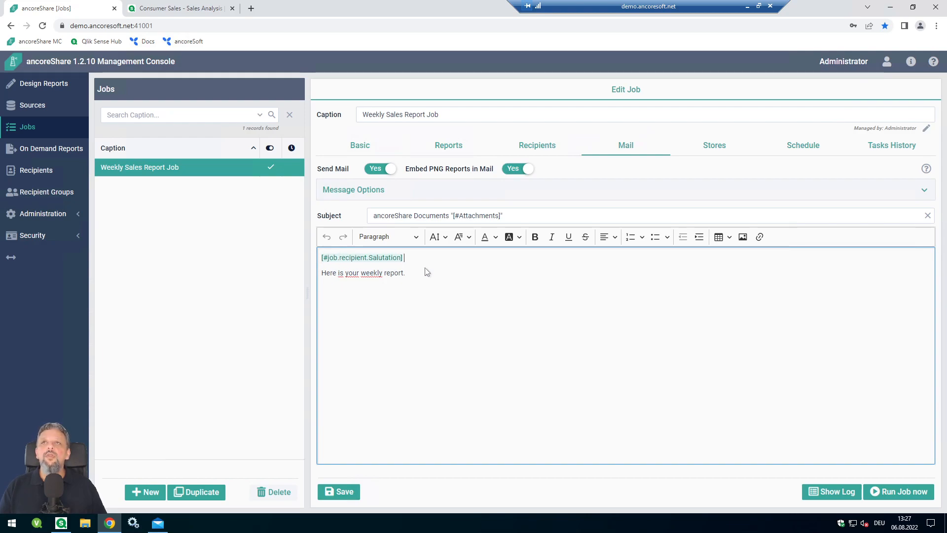
left_click(413, 279)
key("Return")
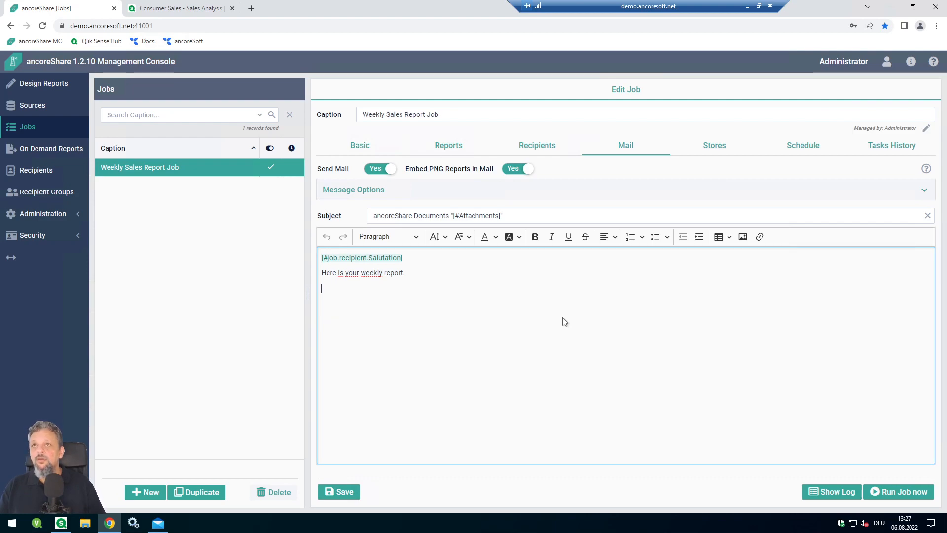
key("Up")
key("Up")
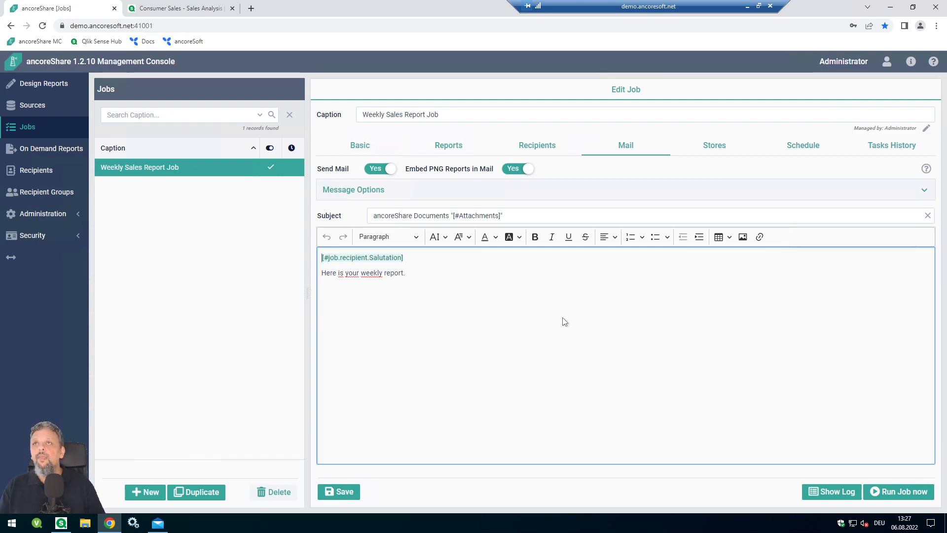
key("Return")
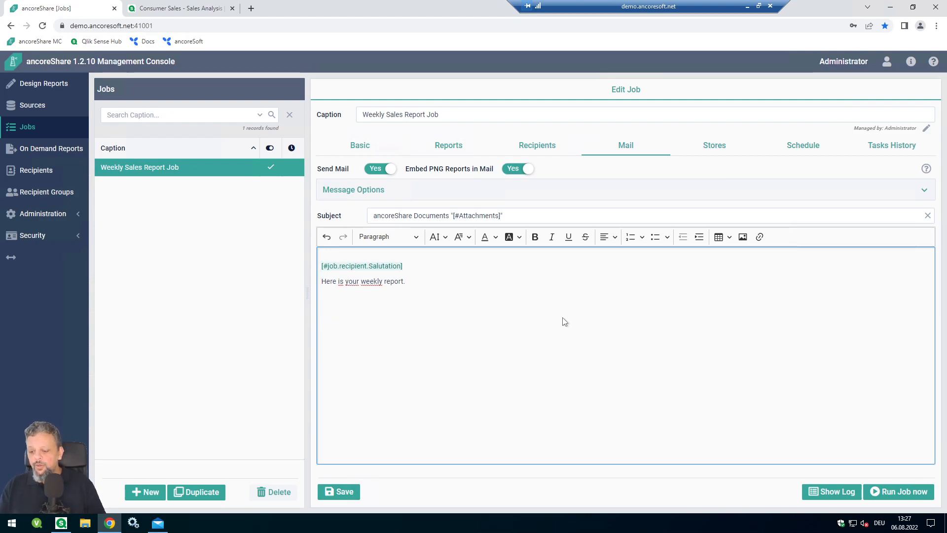
Step: Insert the variable [#job.recipient.Department] above the salutation and precede it with the label "Region:"
type("[#De")
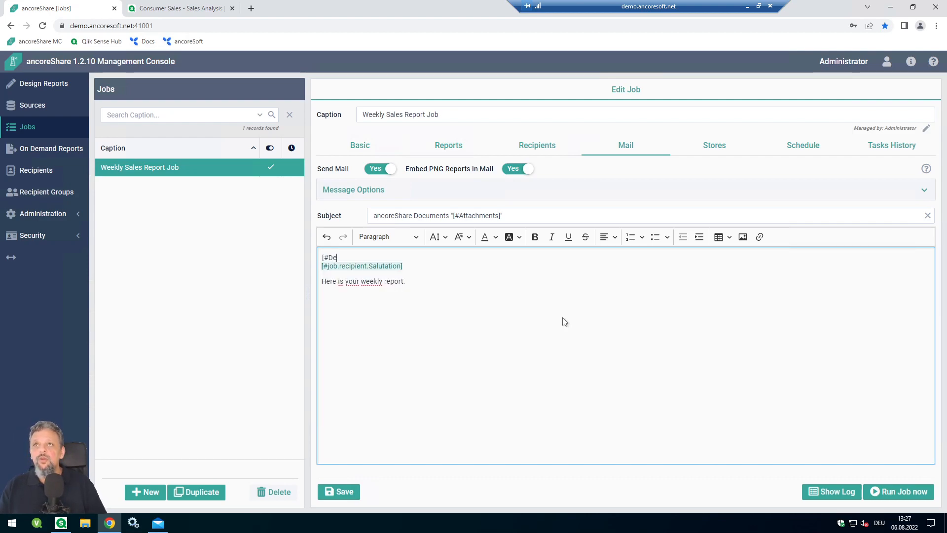
key("Return")
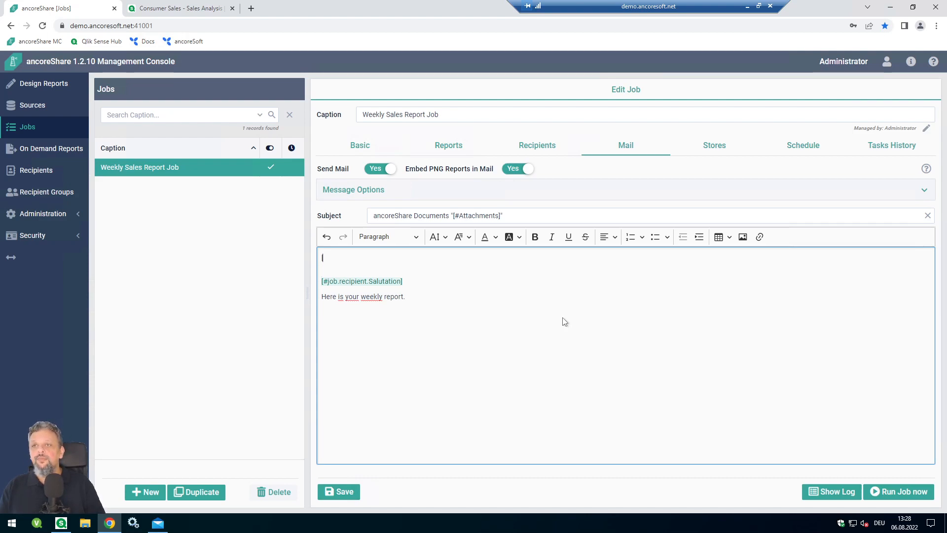
type("#de")
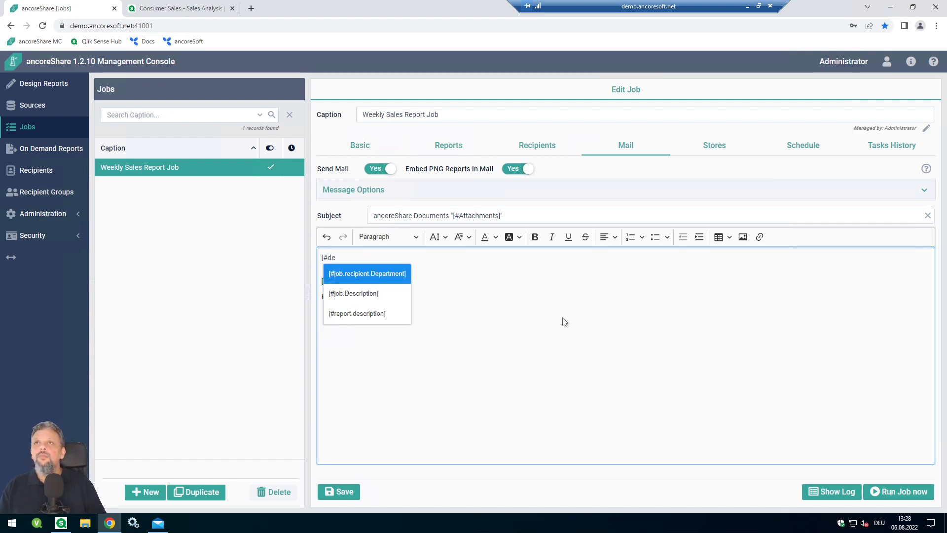
key("Return")
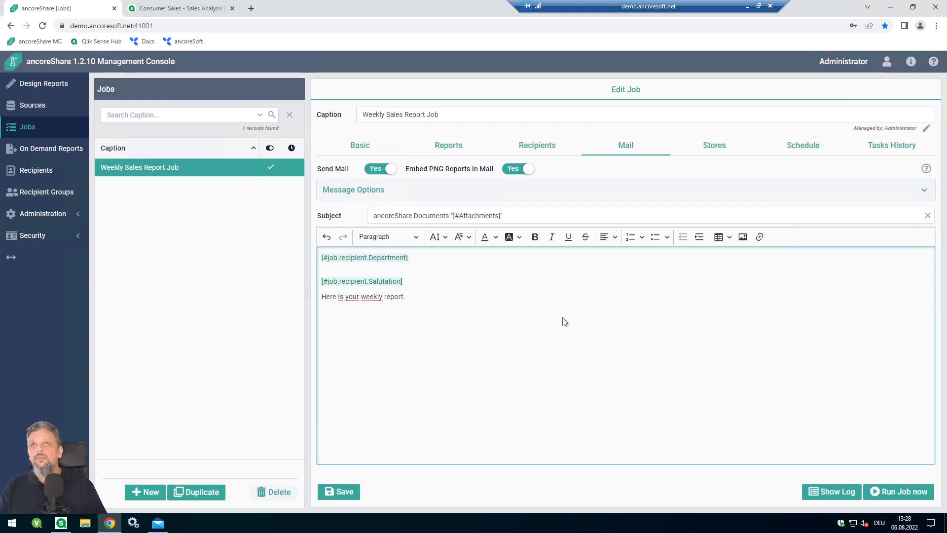
key("Home")
type("Region")
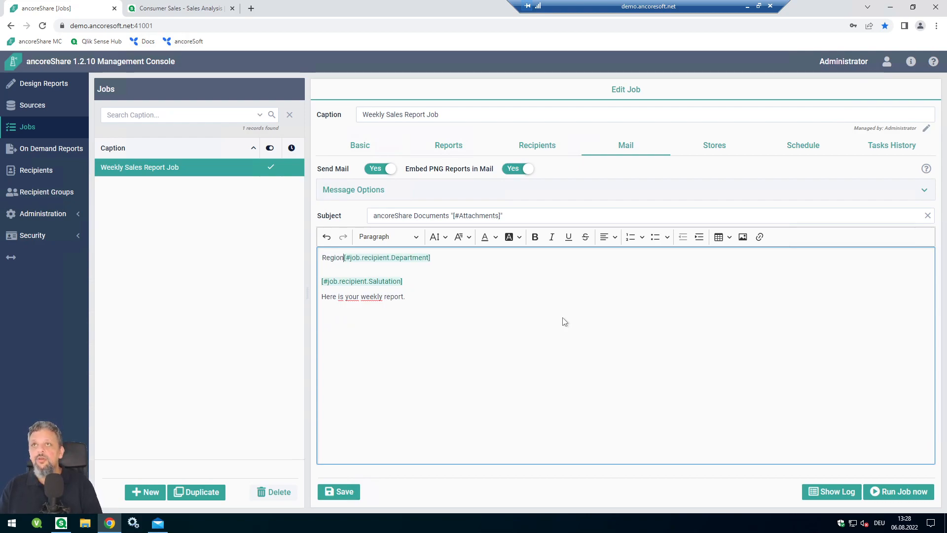
type(":")
Step: Set the font size of the whole Region line to Big and save the job
key("shift+End")
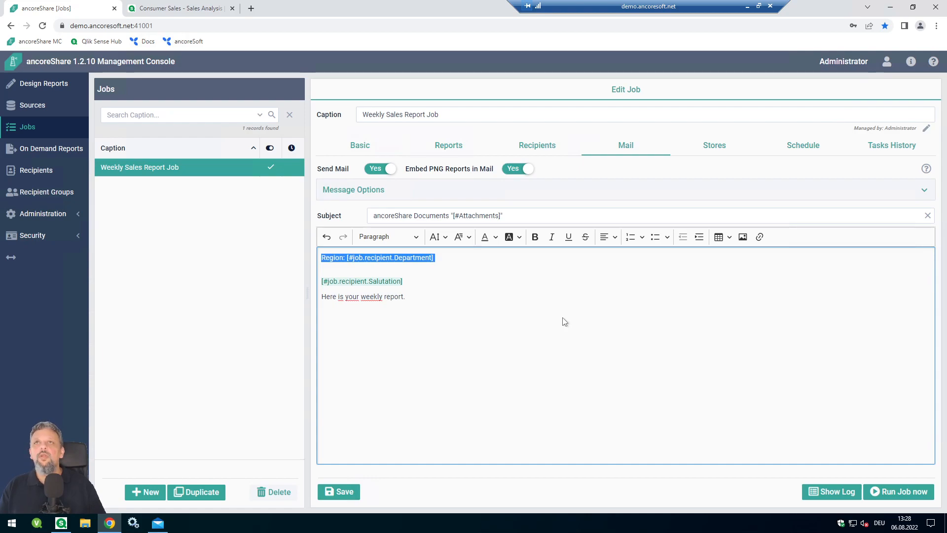
left_click(437, 237)
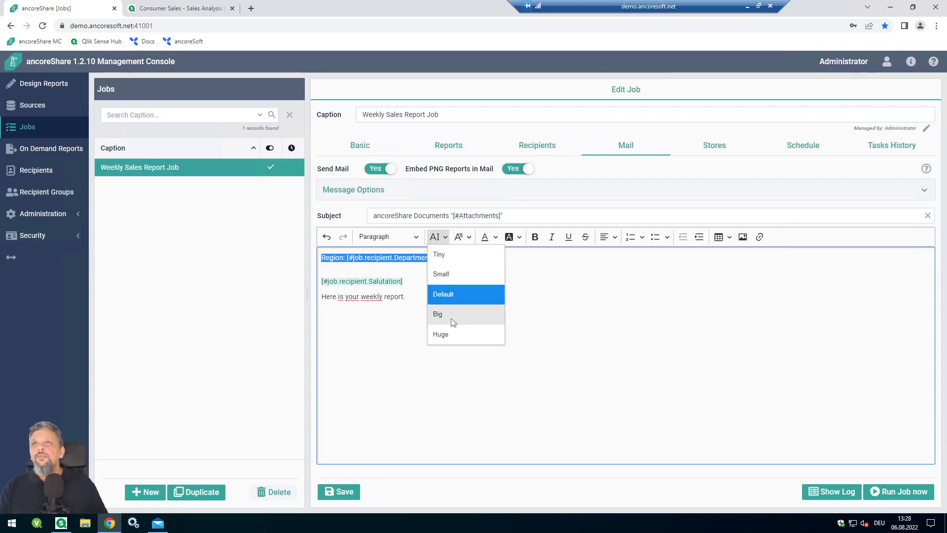
left_click(450, 315)
left_click(469, 277)
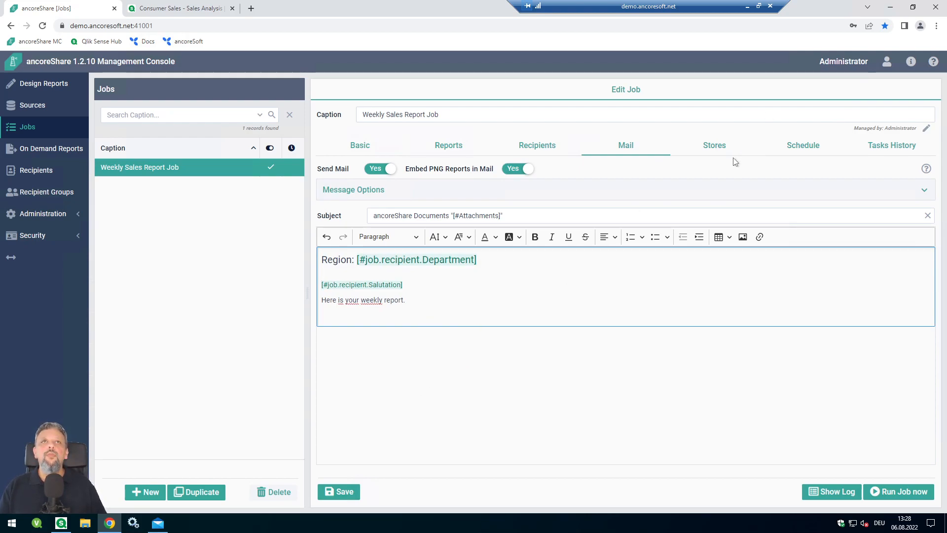
left_click(339, 491)
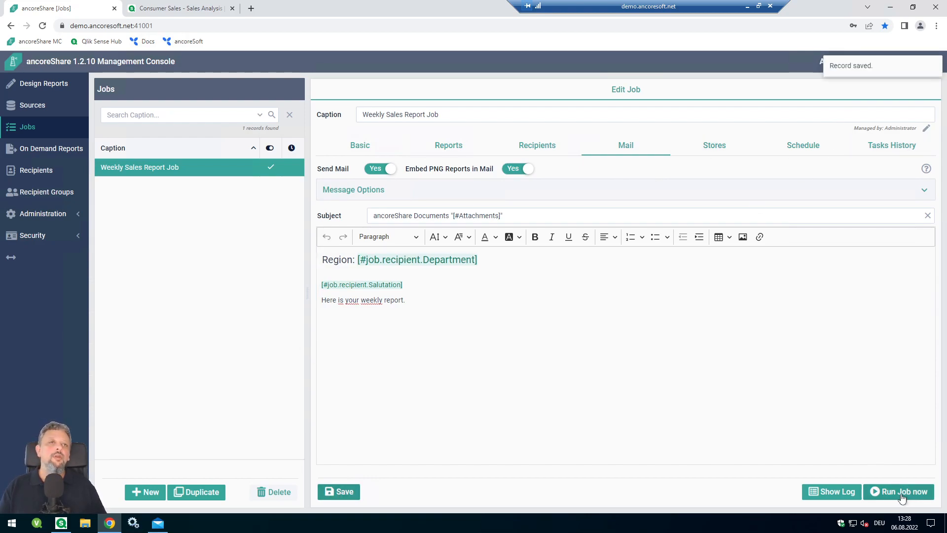
Step: Run the Weekly Sales Report Job manually with its existing settings and check the resulting entries in its task history
left_click(902, 493)
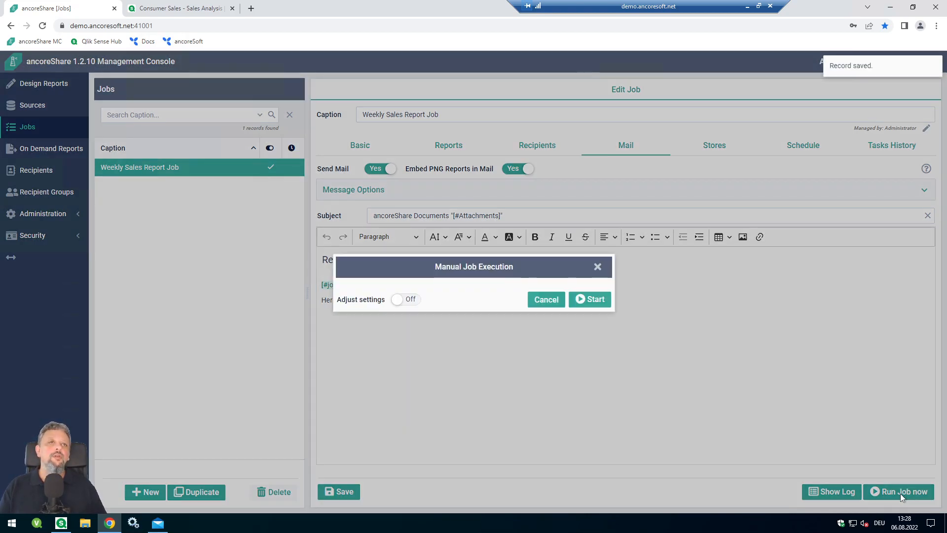
left_click(595, 301)
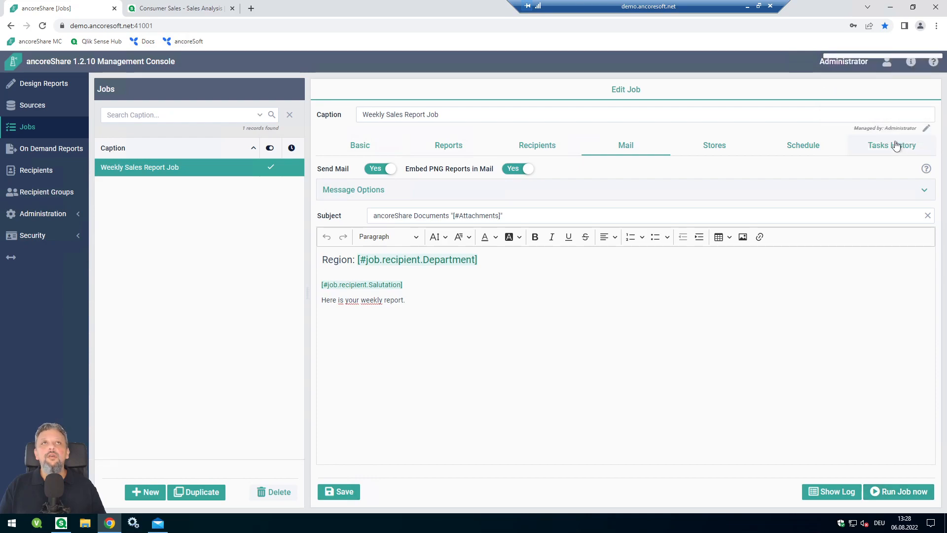
left_click(895, 145)
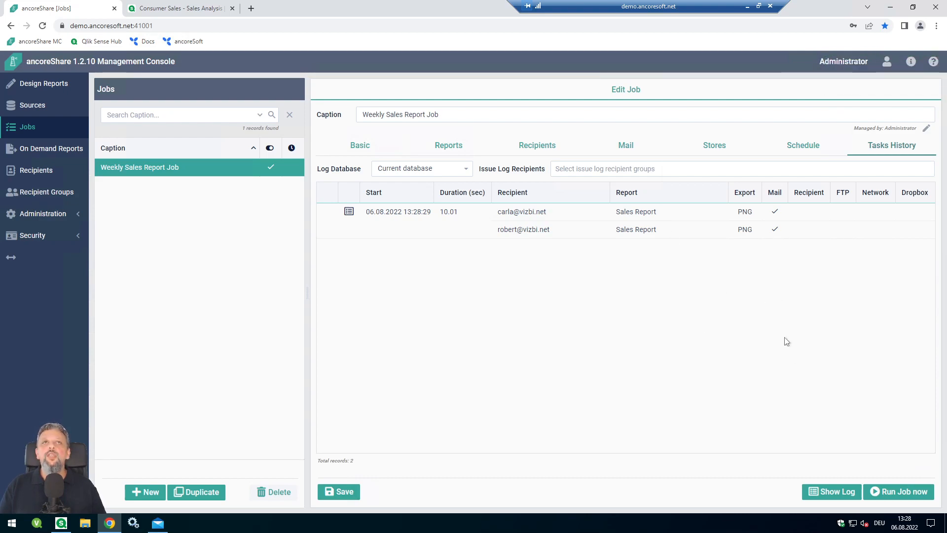
left_click(450, 223)
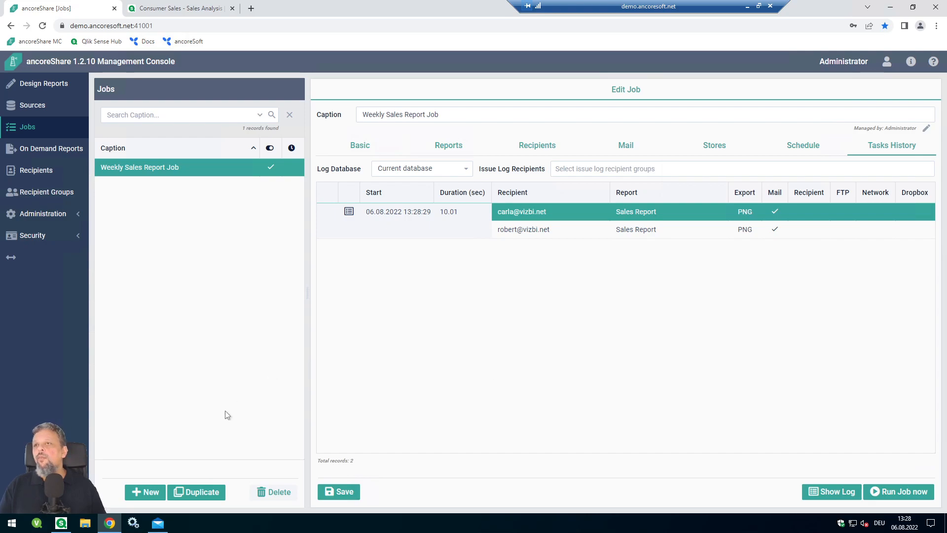
Step: Switch to the Mail app, sync the inbox and examine the report mail for the Central region
left_click(158, 523)
left_click(279, 27)
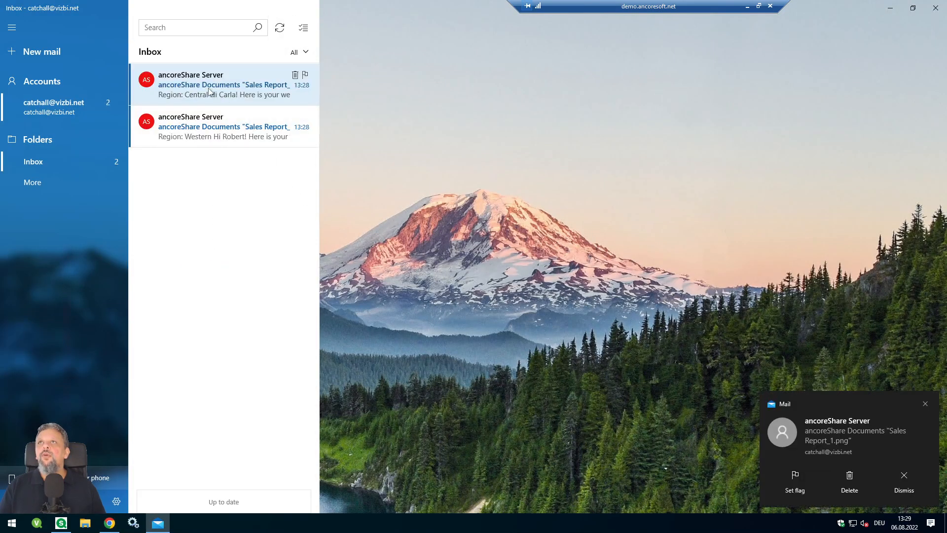
left_click(227, 84)
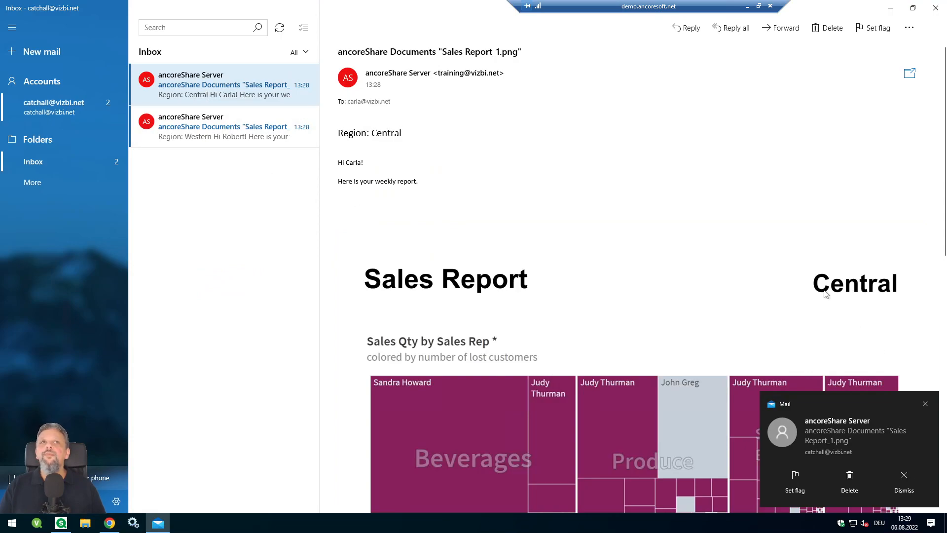
scroll(716, 384, "down", 8)
scroll(601, 407, "up", 8)
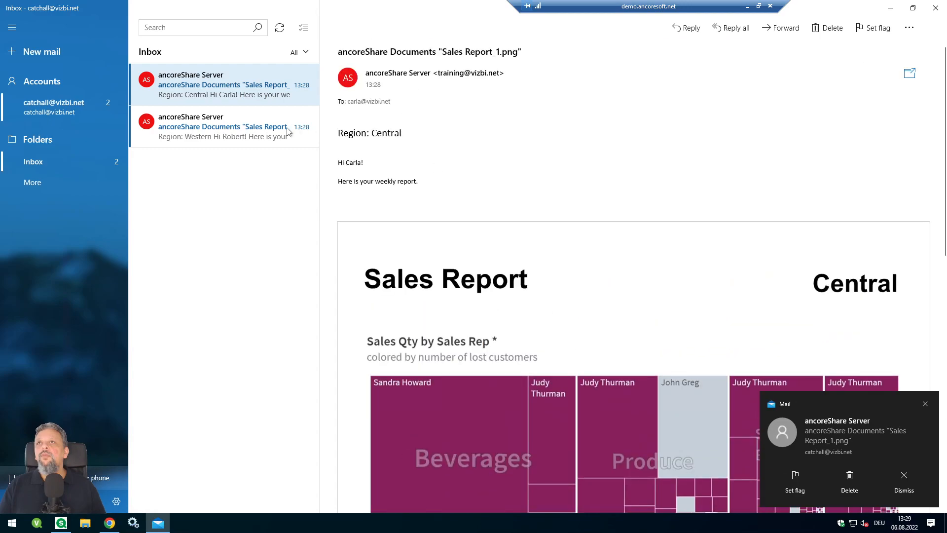
Step: Open the report mail for the Western region and check its region line and embedded report
left_click(195, 142)
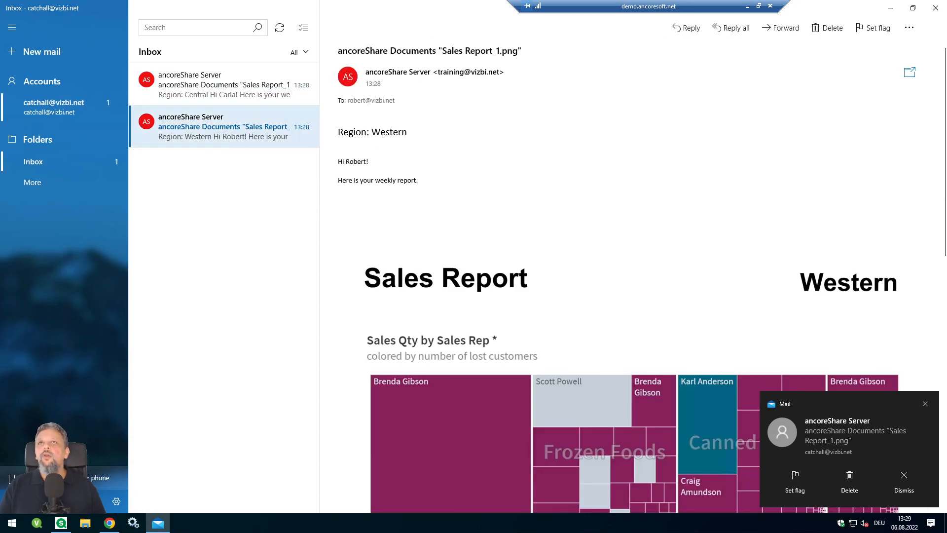
scroll(693, 306, "down", 5)
scroll(791, 257, "up", 5)
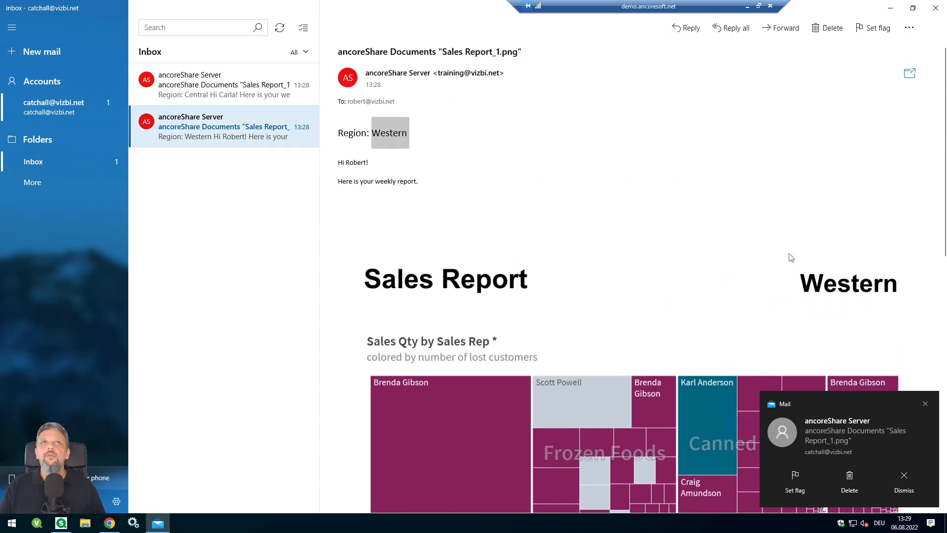